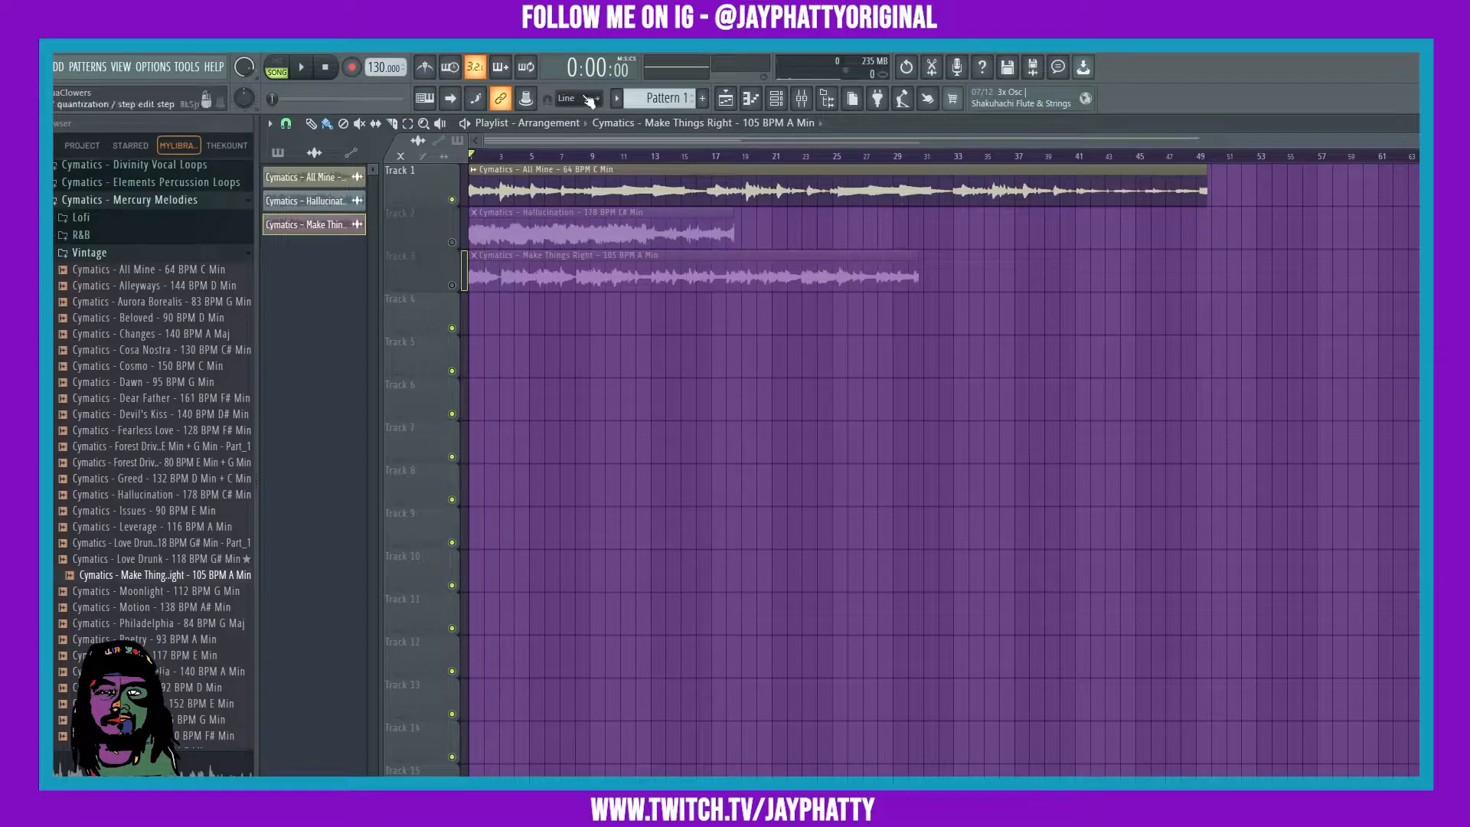
# Open the mixer, select Insert 1 and listen to the All Mine melody without effects.
pyautogui.click(801, 98)
pyautogui.click(512, 467)
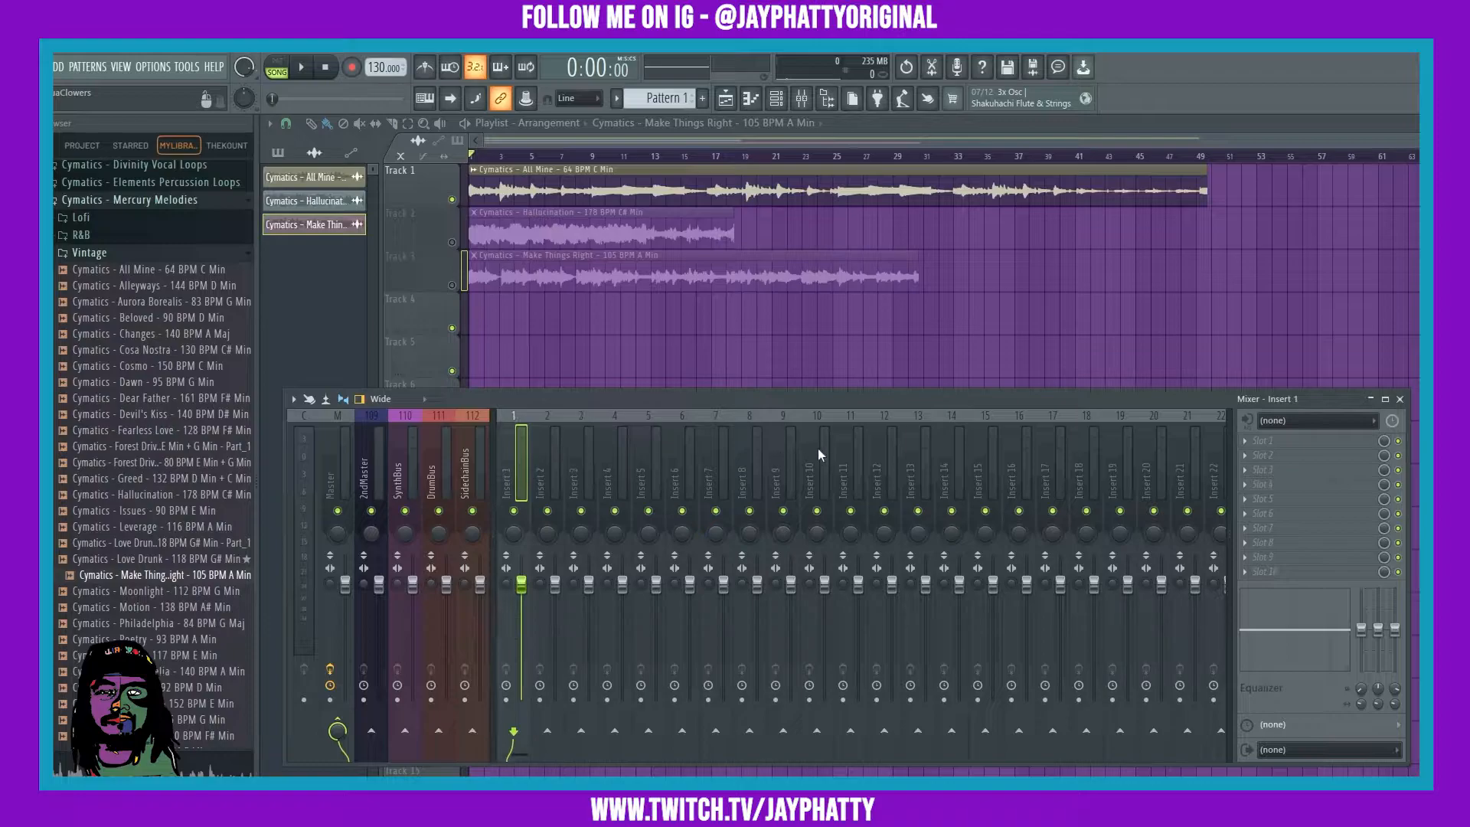
pyautogui.press('space')
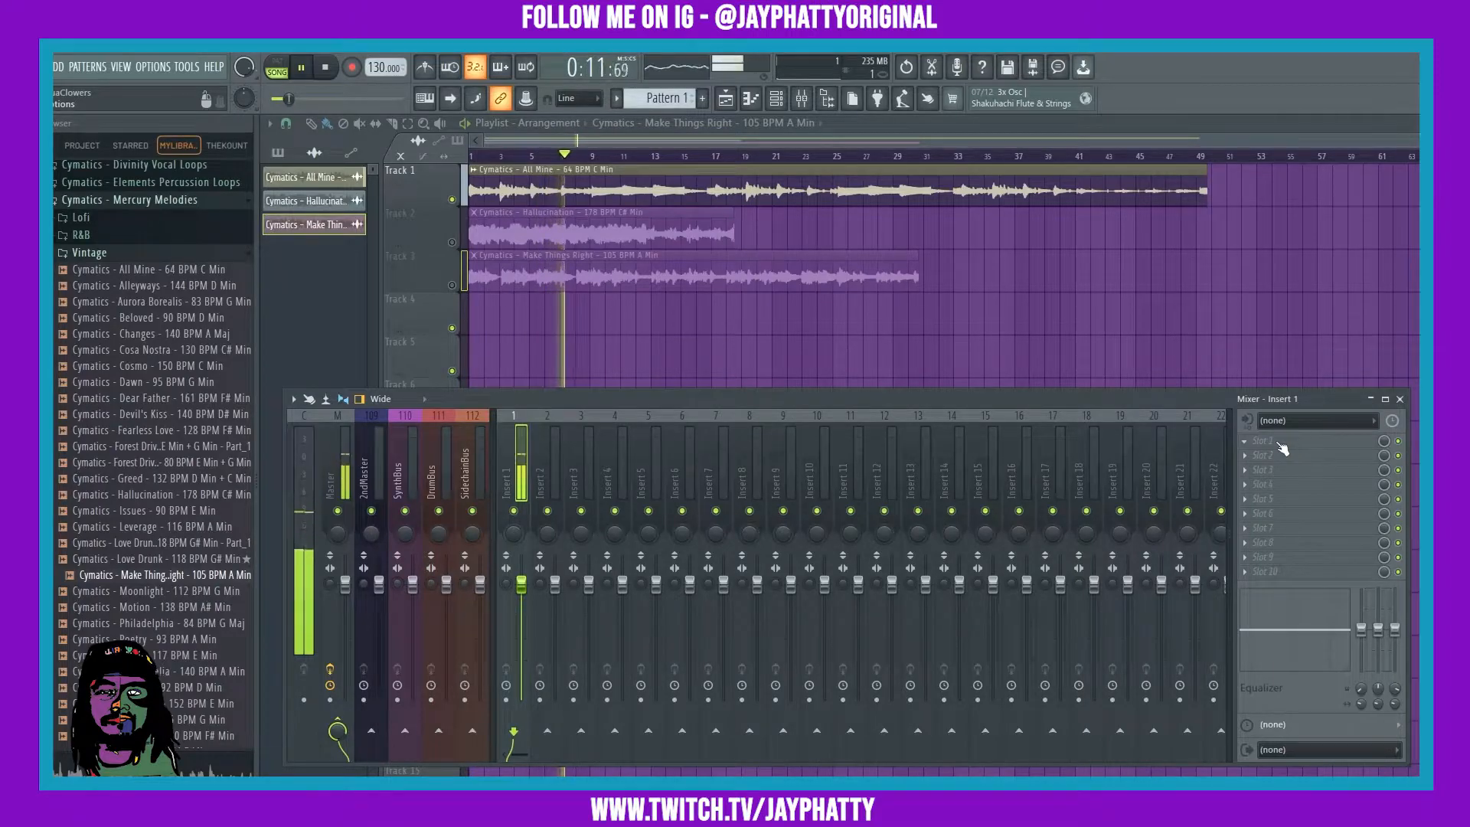
pyautogui.press('space')
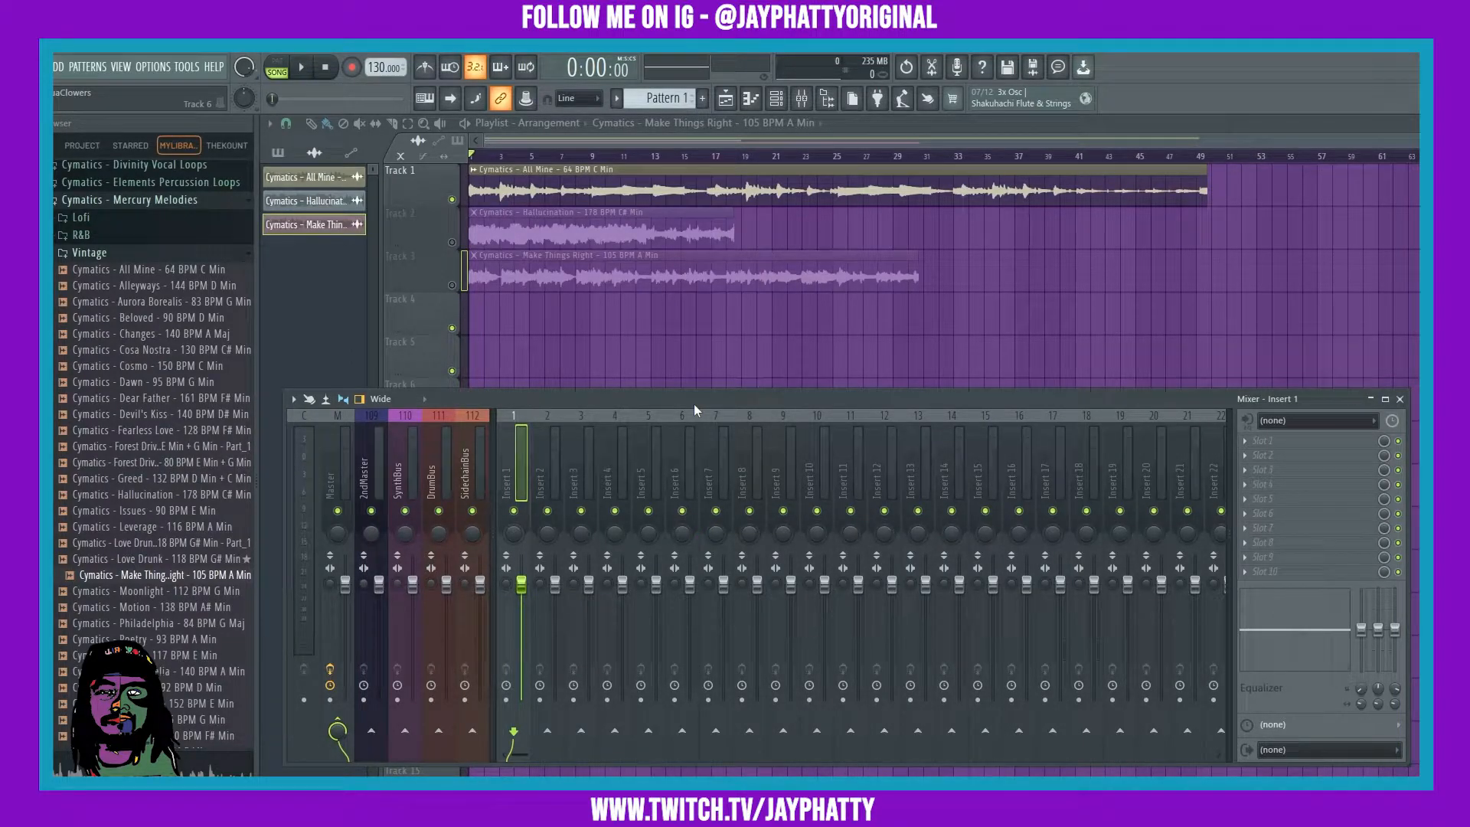
# Load Vintage Chorus into the first effect slot of Insert 1 and move its window clear of the browser.
pyautogui.click(1270, 440)
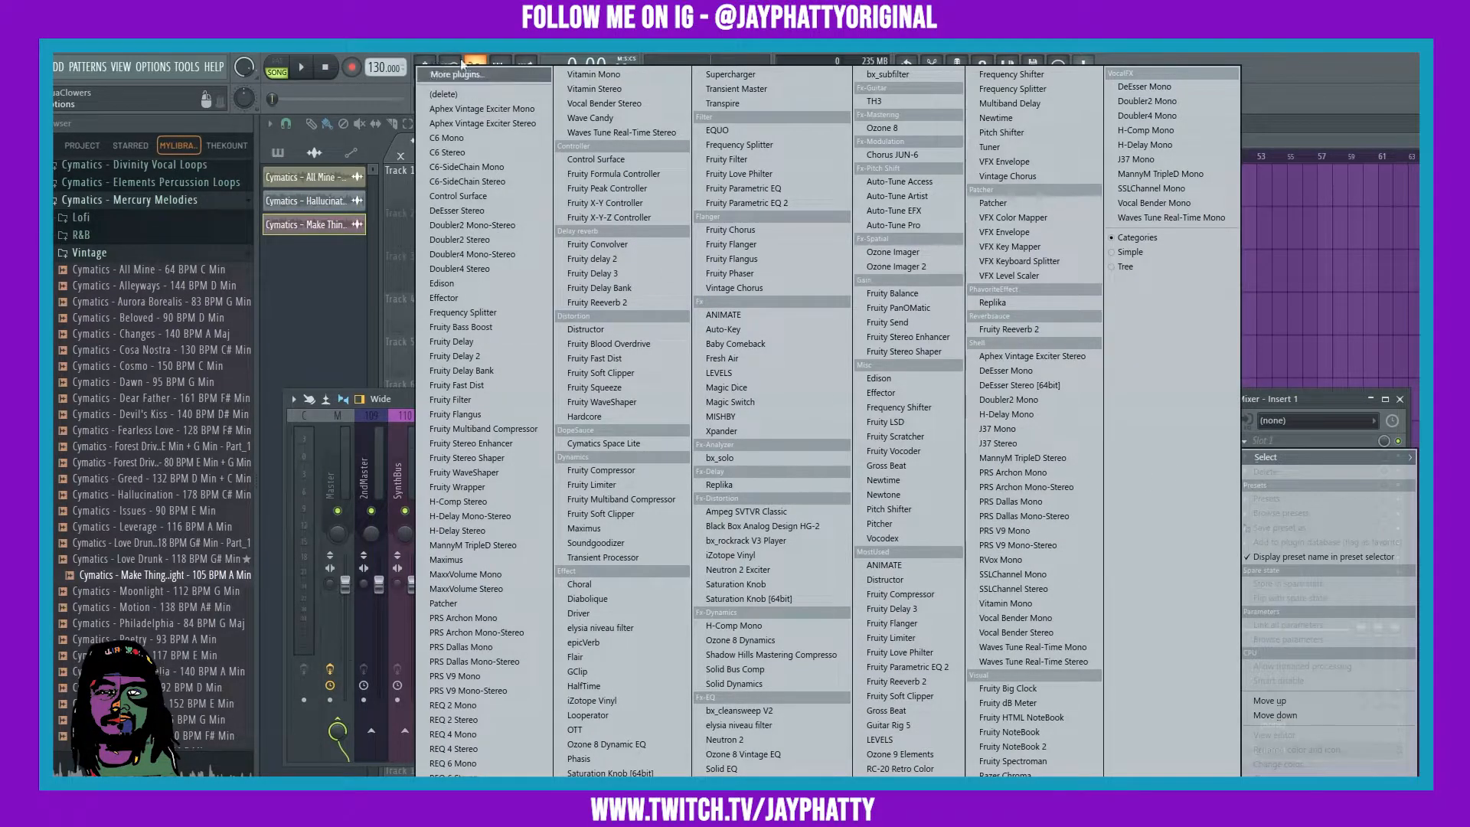
pyautogui.click(1007, 176)
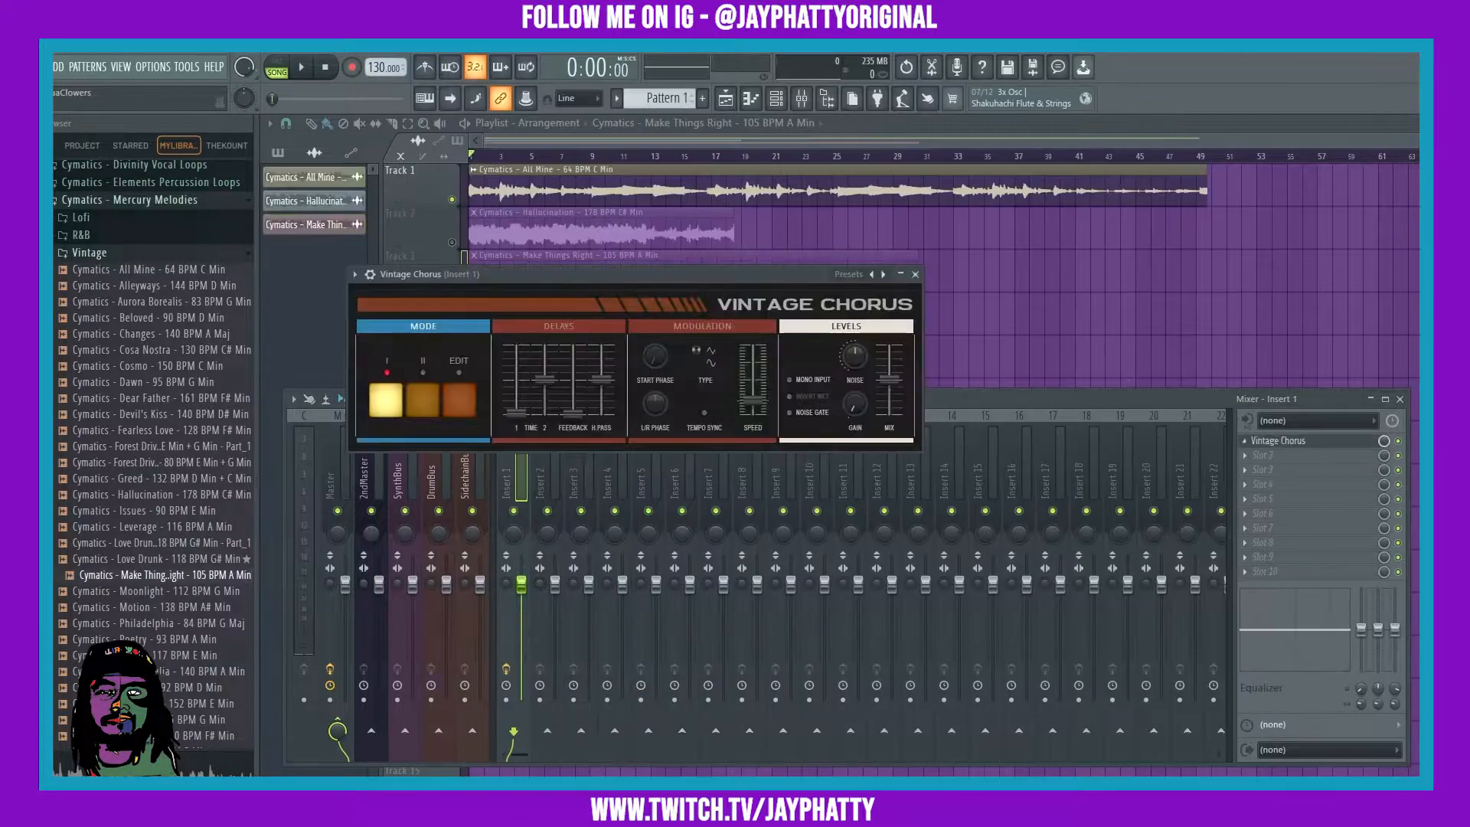
pyautogui.moveTo(536, 278); pyautogui.dragTo(641, 275)
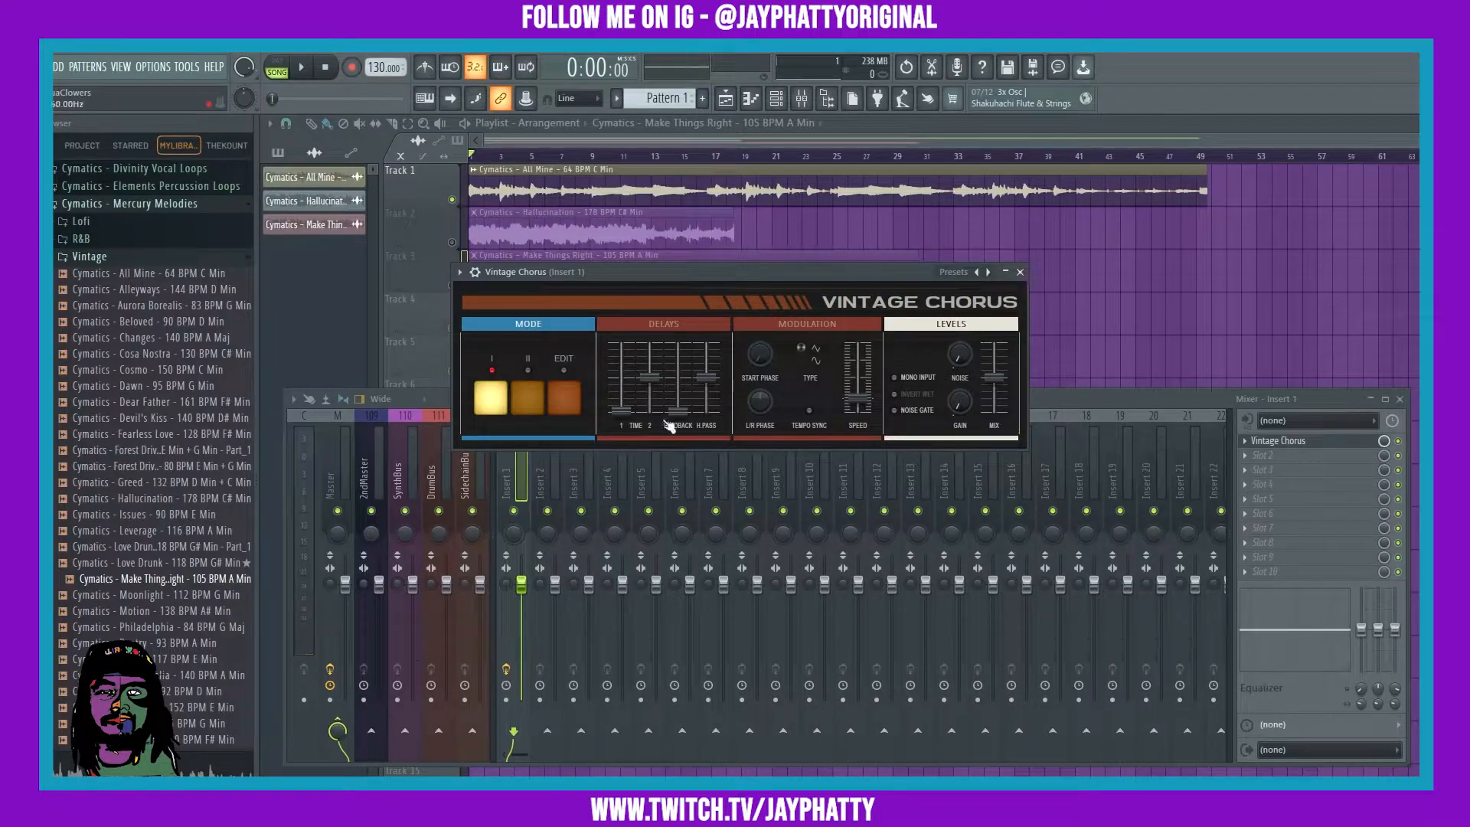
# Audition the Vintage Chorus on the All Mine melody in mode II, mode I and modes I and II combined.
pyautogui.press('space')
pyautogui.click(529, 387)
pyautogui.click(495, 383)
pyautogui.keyDown('shift'); pyautogui.click(527, 397); pyautogui.keyUp('shift')
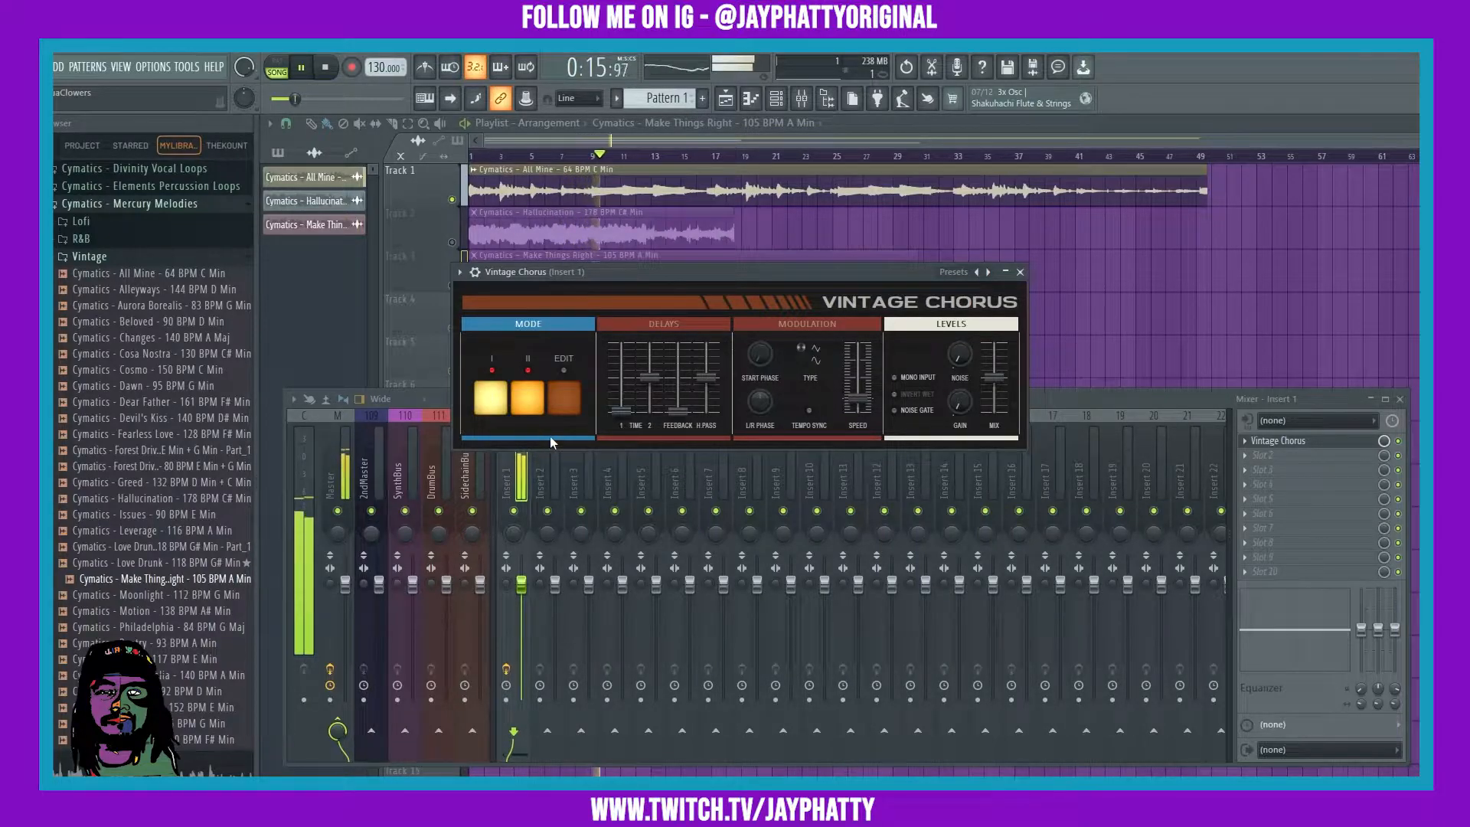
pyautogui.press('space')
# Cycle the Vintage Chorus through its single modes and leave it in Edit mode.
pyautogui.click(530, 383)
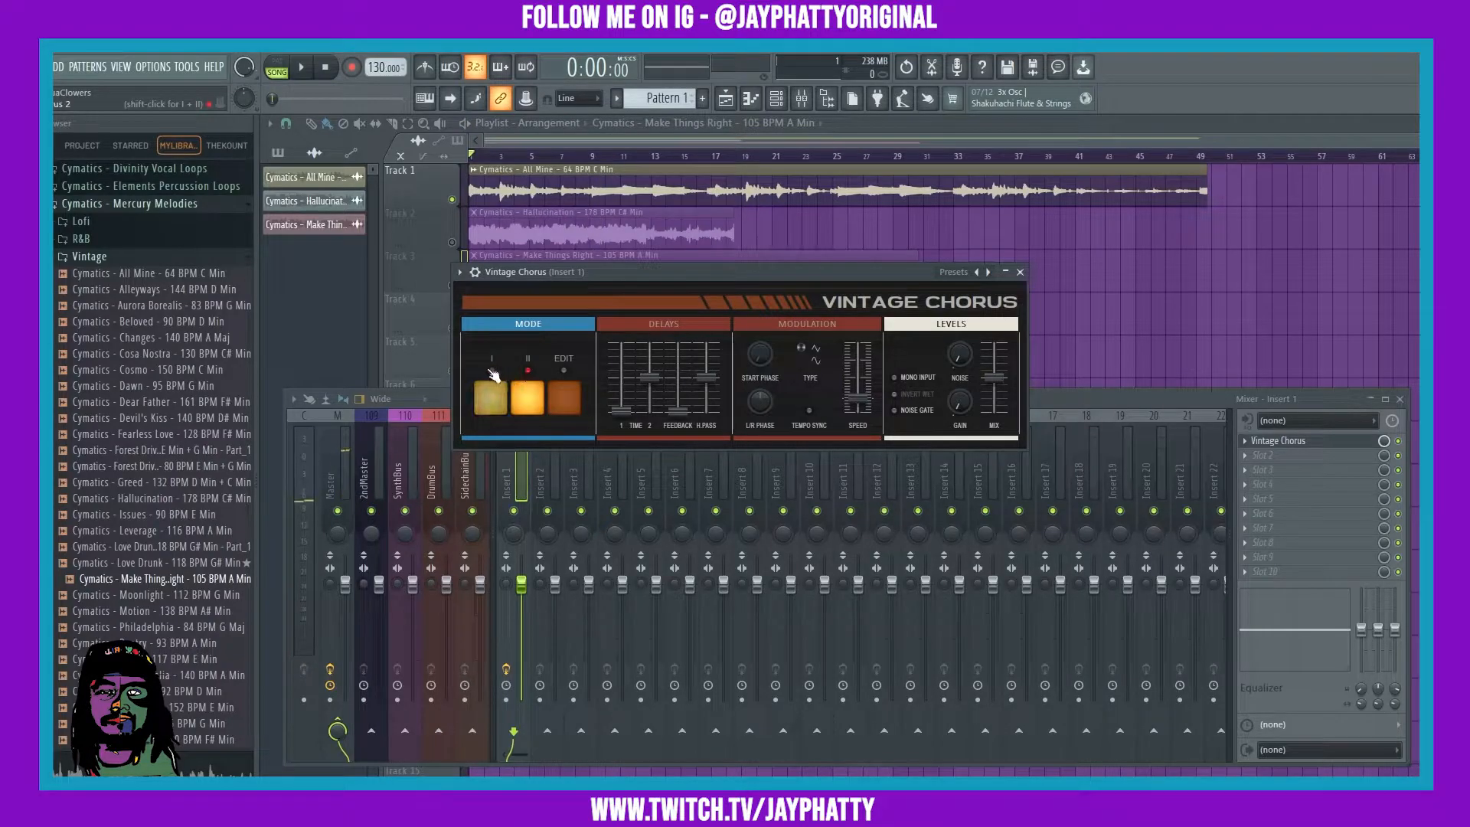
pyautogui.click(493, 380)
pyautogui.click(531, 379)
pyautogui.click(567, 371)
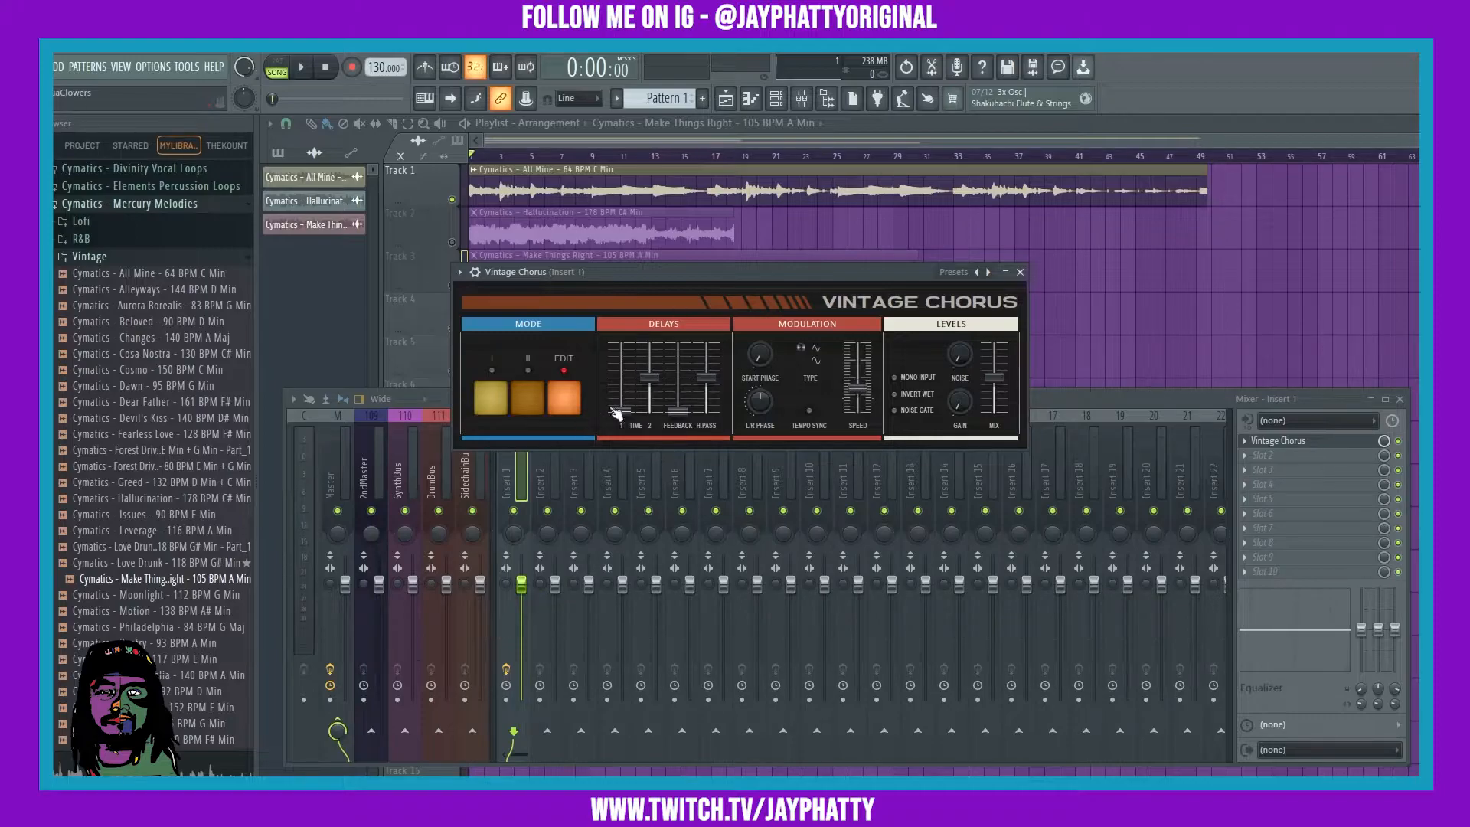
# During playback, raise the chorus's delay time 1, feedback and modulation speed, and slightly lower its wet mix.
pyautogui.press('space')
pyautogui.moveTo(621, 412); pyautogui.dragTo(649, 382)
pyautogui.moveTo(858, 388); pyautogui.dragTo(858, 372)
pyautogui.moveTo(679, 411); pyautogui.dragTo(641, 382)
pyautogui.moveTo(994, 377)
pyautogui.mouseDown()
pyautogui.moveTo(994, 354)
pyautogui.moveTo(1003, 390)
pyautogui.mouseUp()
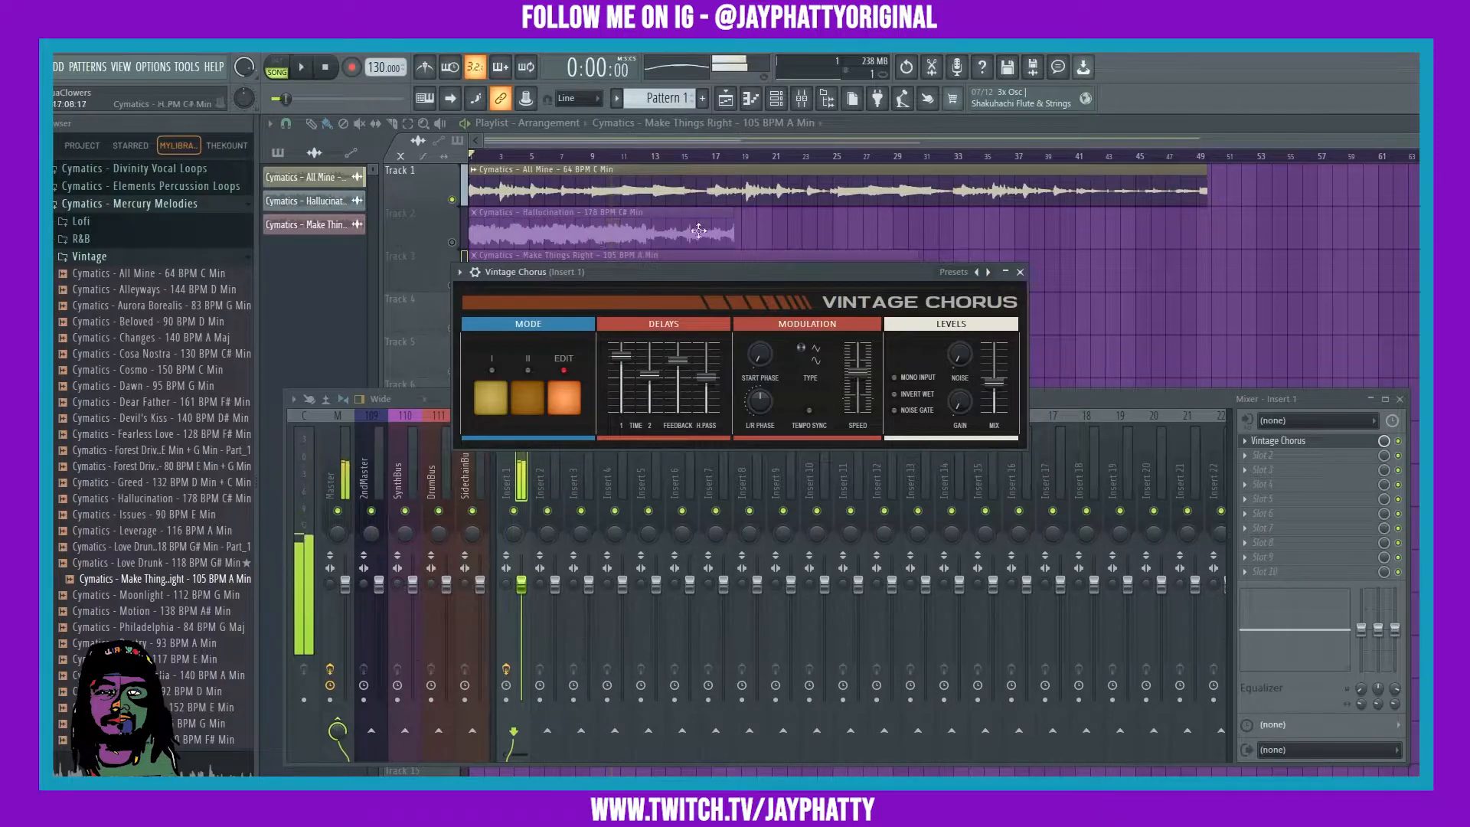
pyautogui.press('space')
# Copy the Vintage Chorus with its current settings from Insert 1 to Inserts 2 and 3, leaving Insert 2 selected.
pyautogui.click(518, 475)
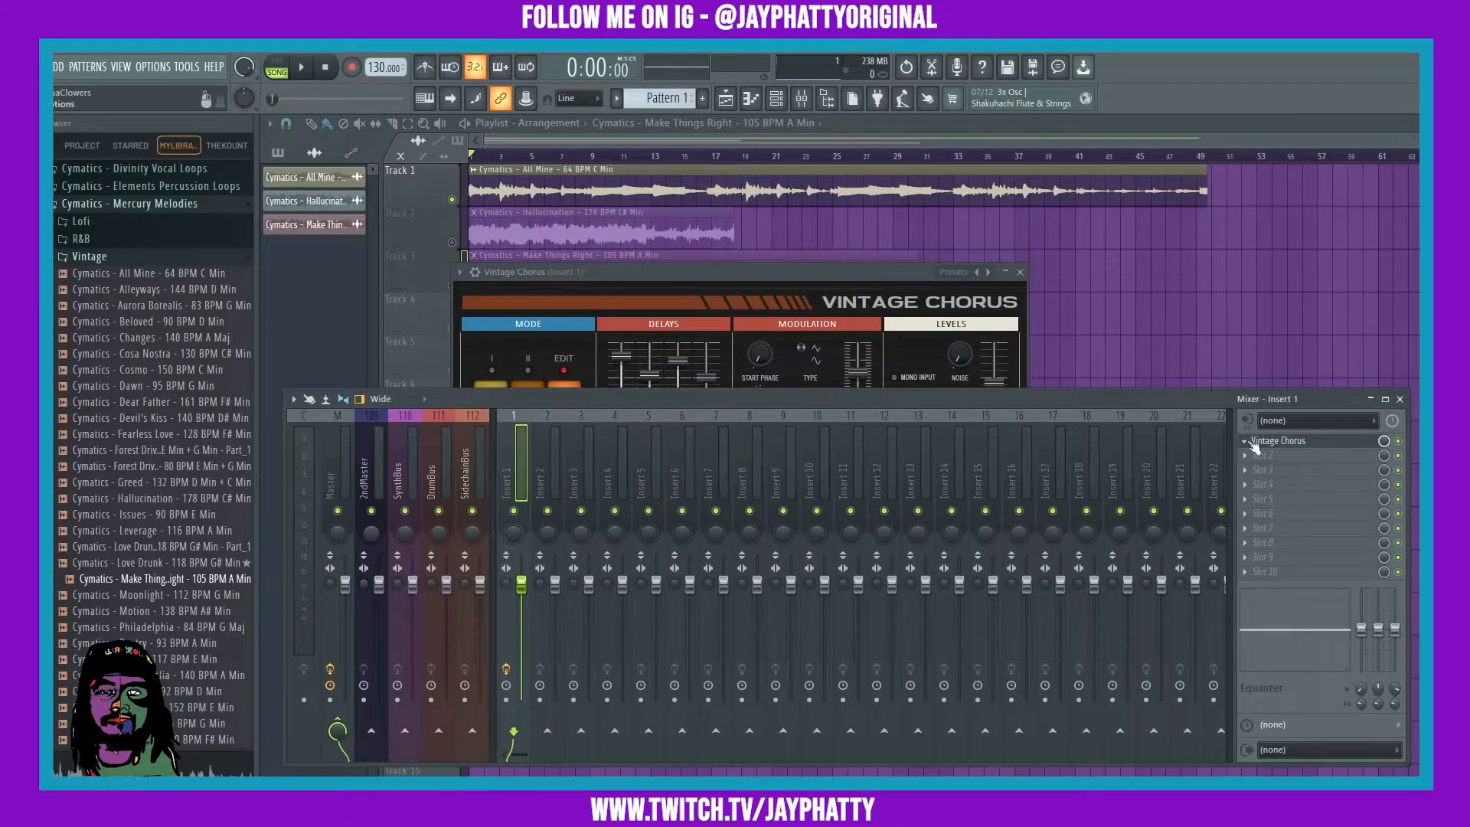
pyautogui.rightClick(1253, 442)
pyautogui.moveTo(1271, 458)
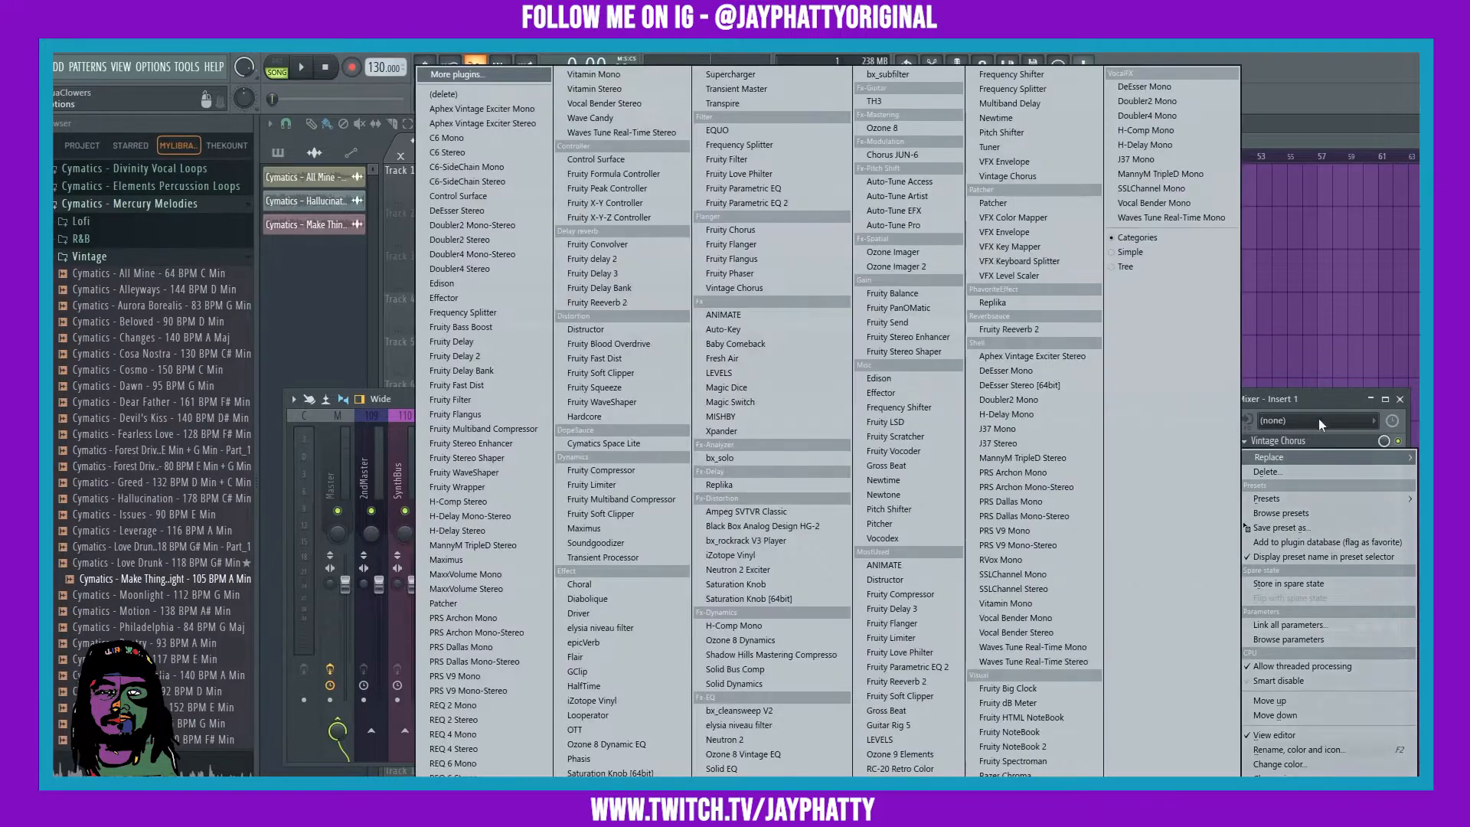
pyautogui.click(1313, 422)
pyautogui.rightClick(1251, 444)
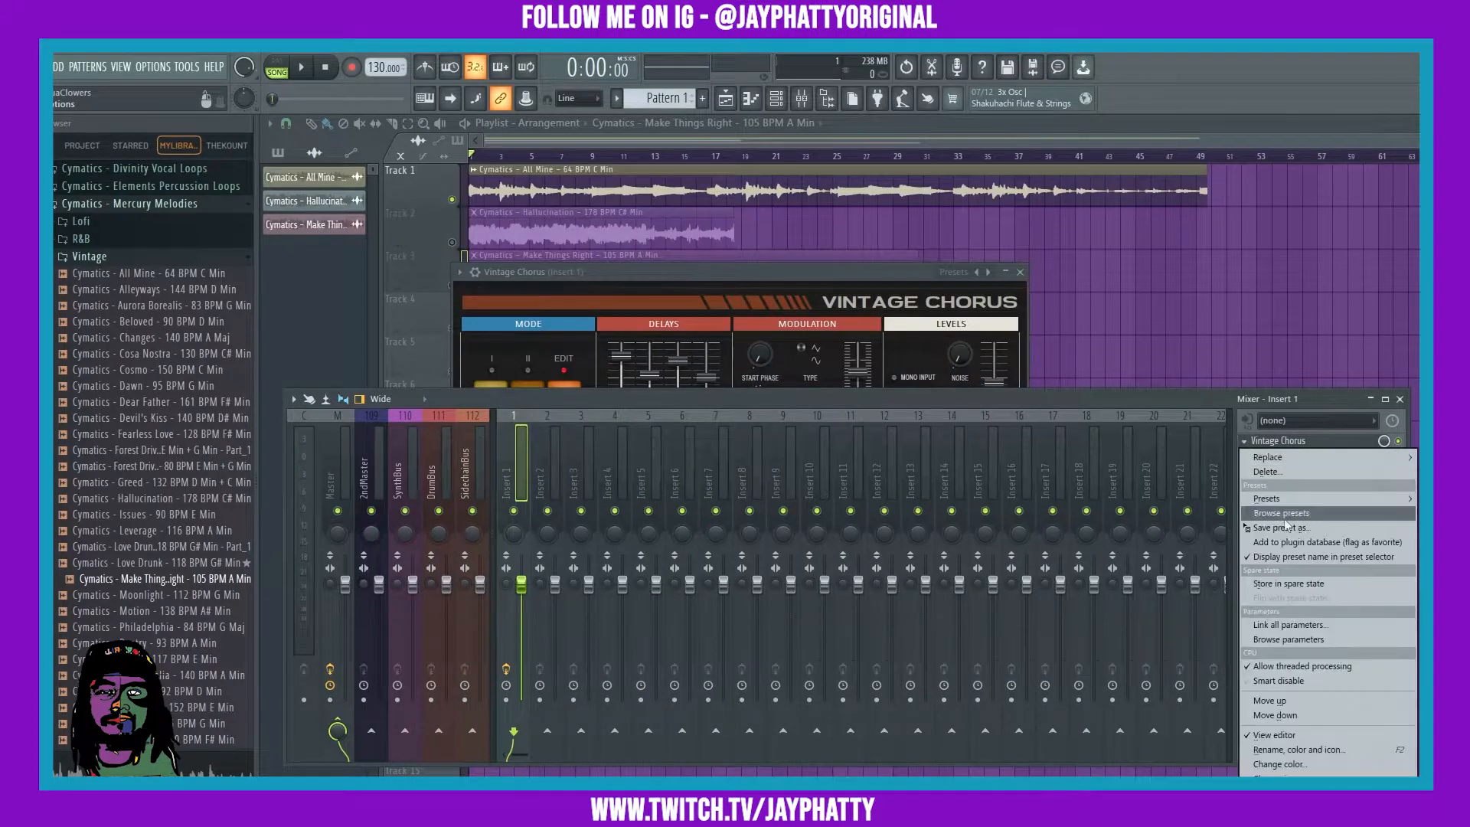
pyautogui.moveTo(1304, 531); pyautogui.dragTo(543, 469)
pyautogui.rightClick(1248, 444)
pyautogui.moveTo(1304, 530); pyautogui.dragTo(578, 468)
pyautogui.click(549, 504)
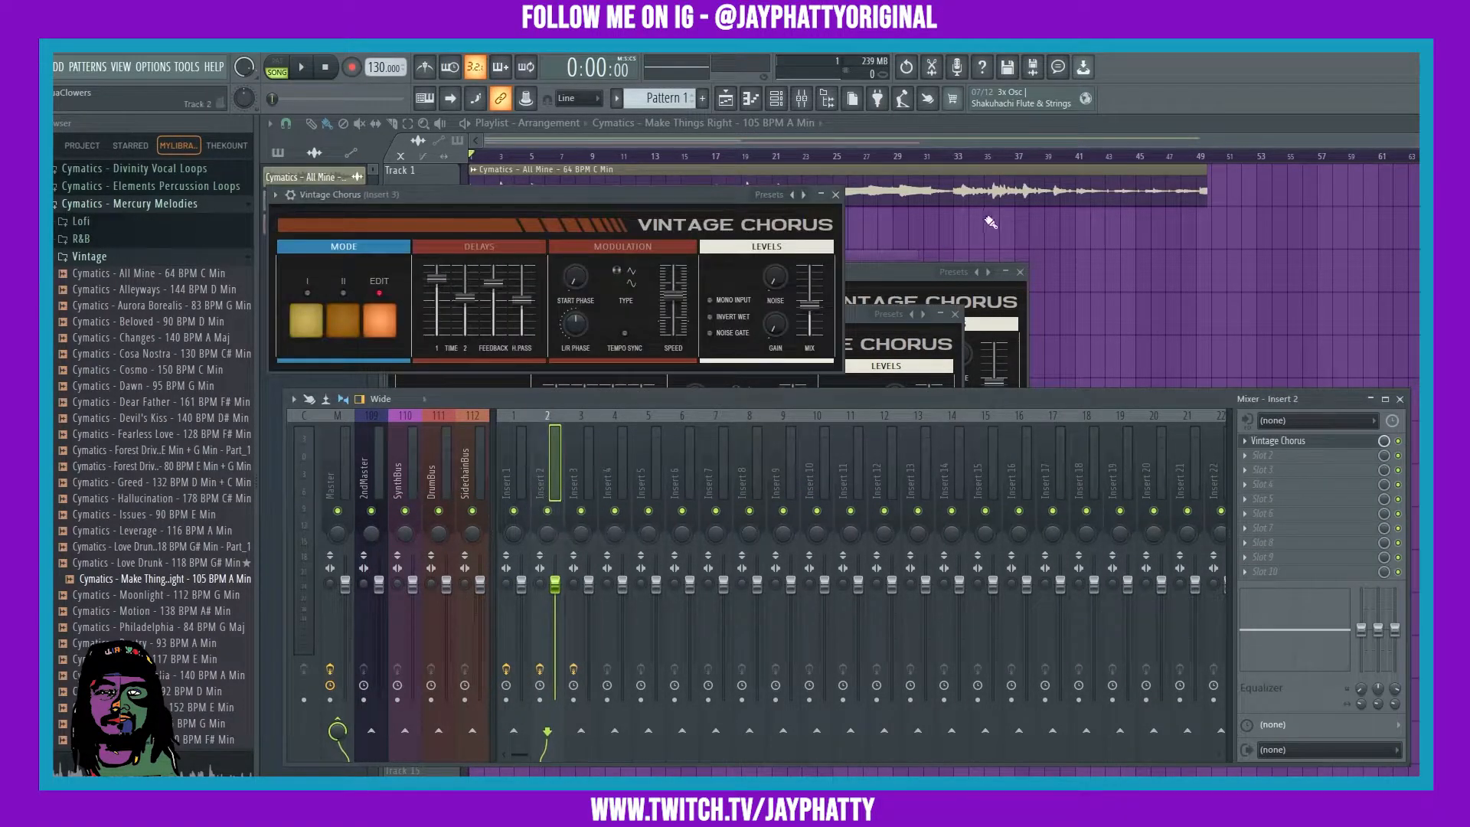
# Make Track 2 with the Hallucination melody the only active playlist track and bring up the mixer.
pyautogui.rightClick(1081, 230)
pyautogui.rightClick(453, 241)
pyautogui.rightClick(452, 200)
pyautogui.click(451, 201)
pyautogui.click(453, 242)
pyautogui.click(801, 98)
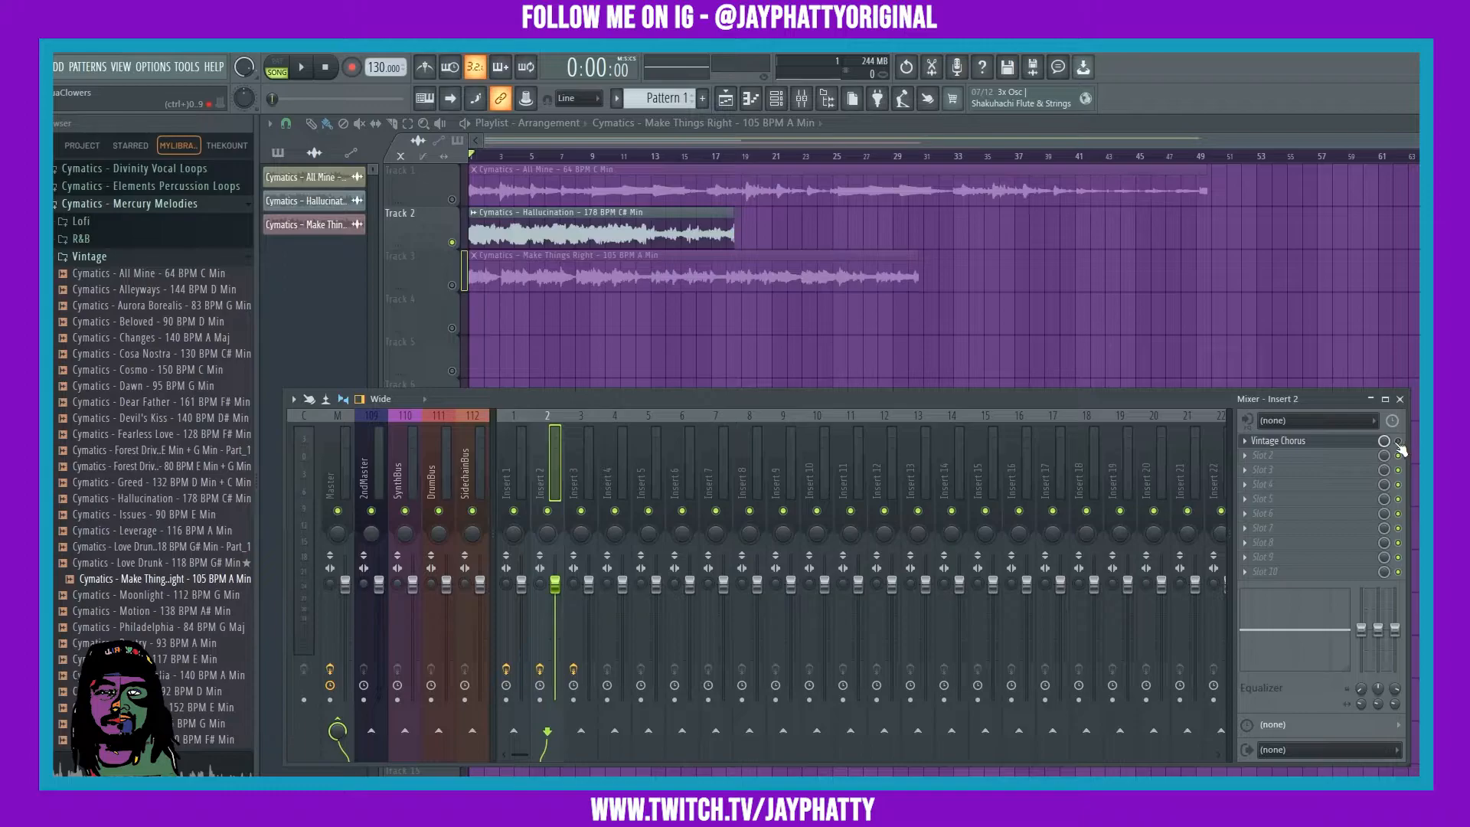
# Compare the Hallucination melody without and with Insert 2's Vintage Chorus, and raise that chorus's mix.
pyautogui.press('space')
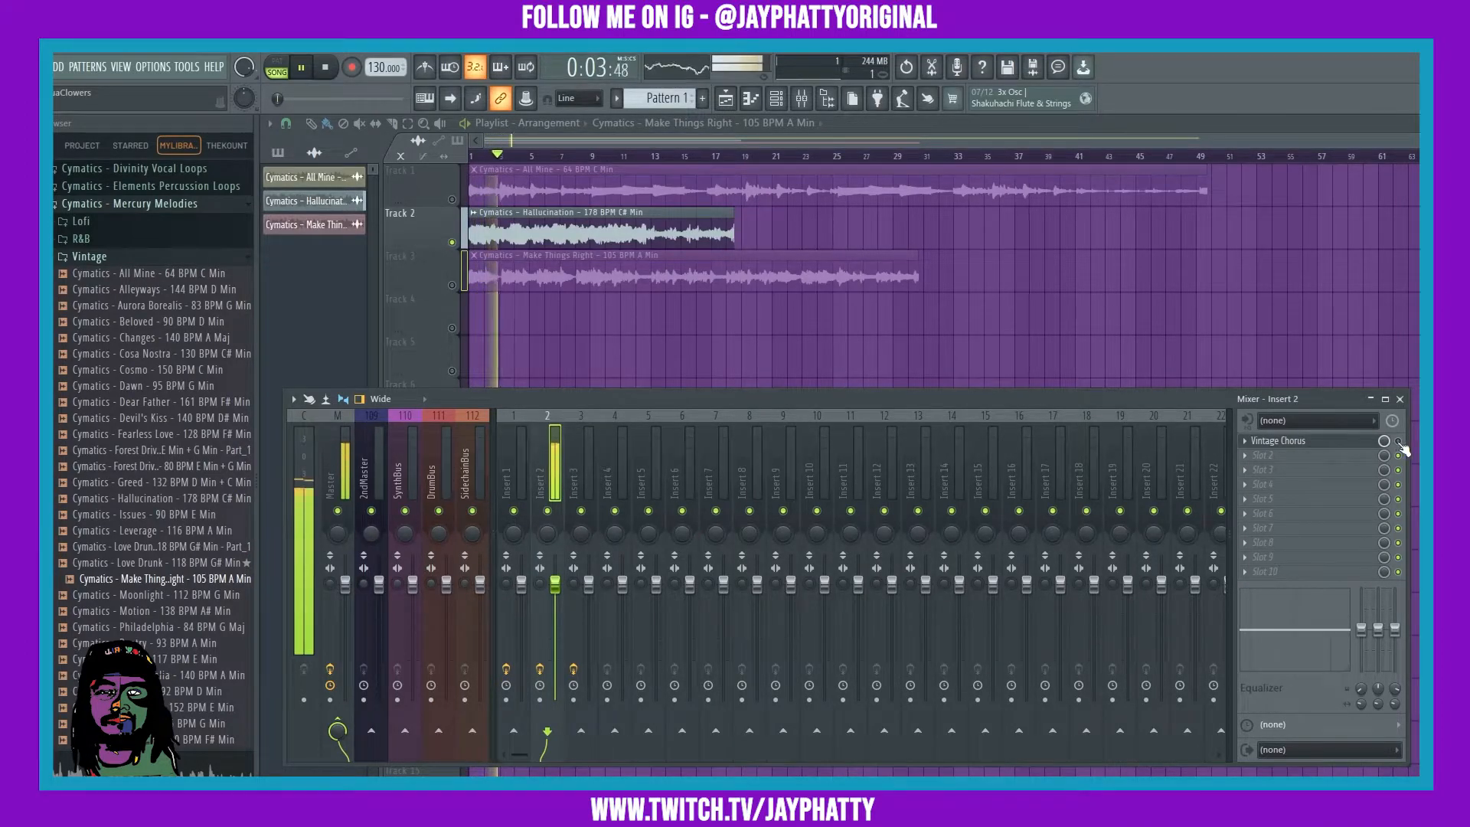
pyautogui.press('space')
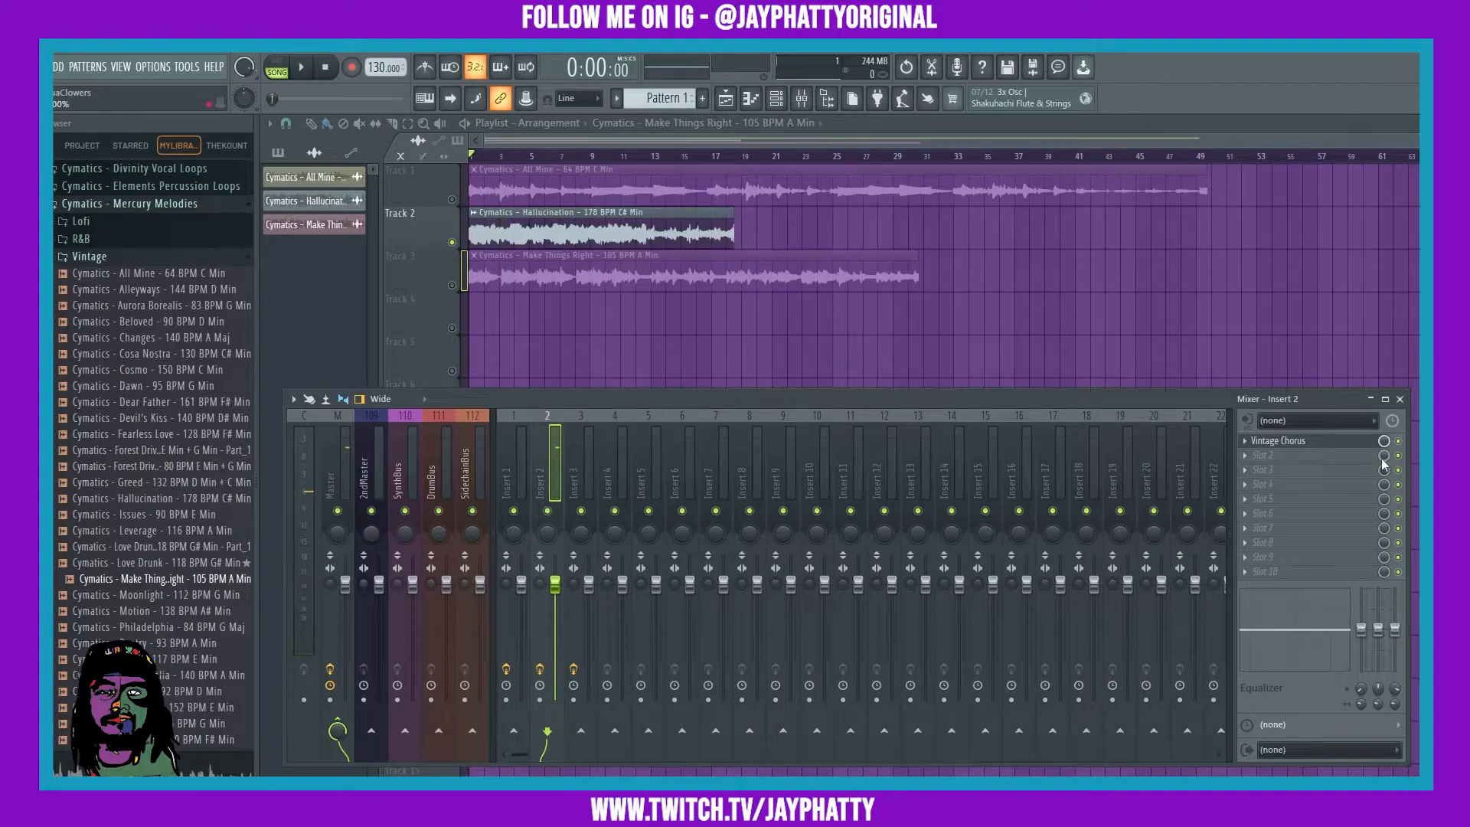
pyautogui.press('space')
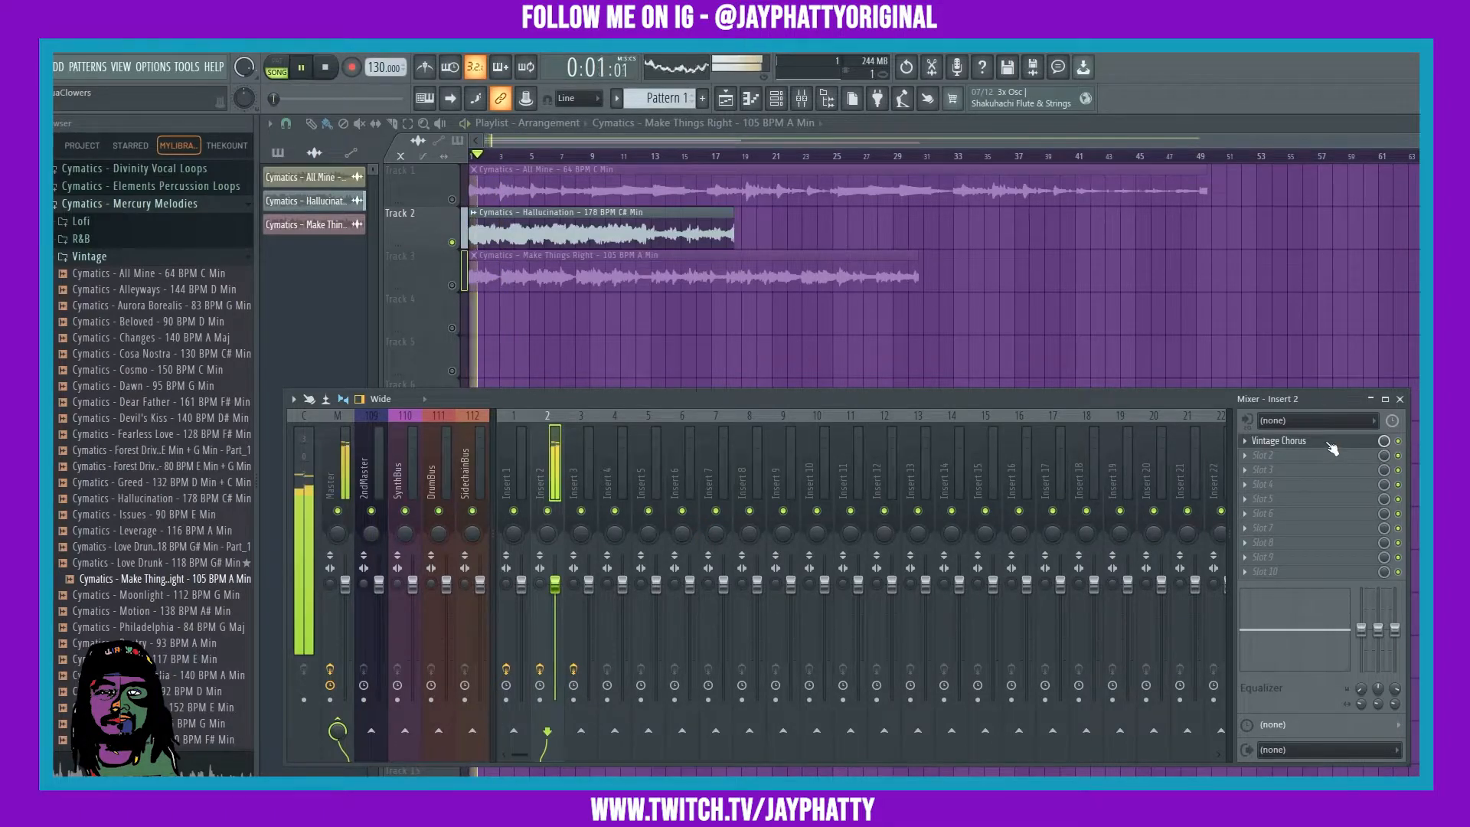
pyautogui.click(1327, 443)
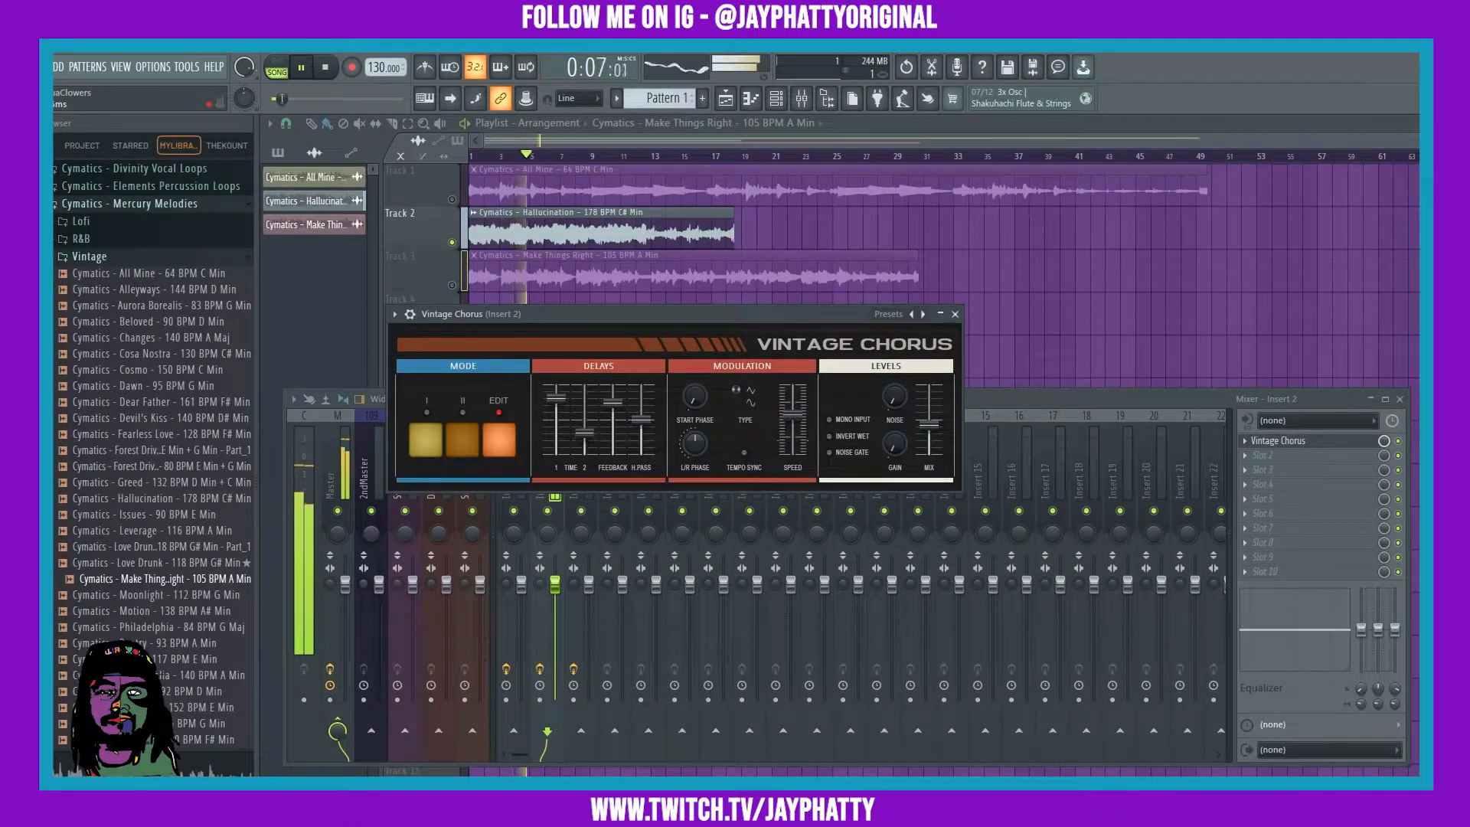
pyautogui.moveTo(929, 423); pyautogui.dragTo(929, 409)
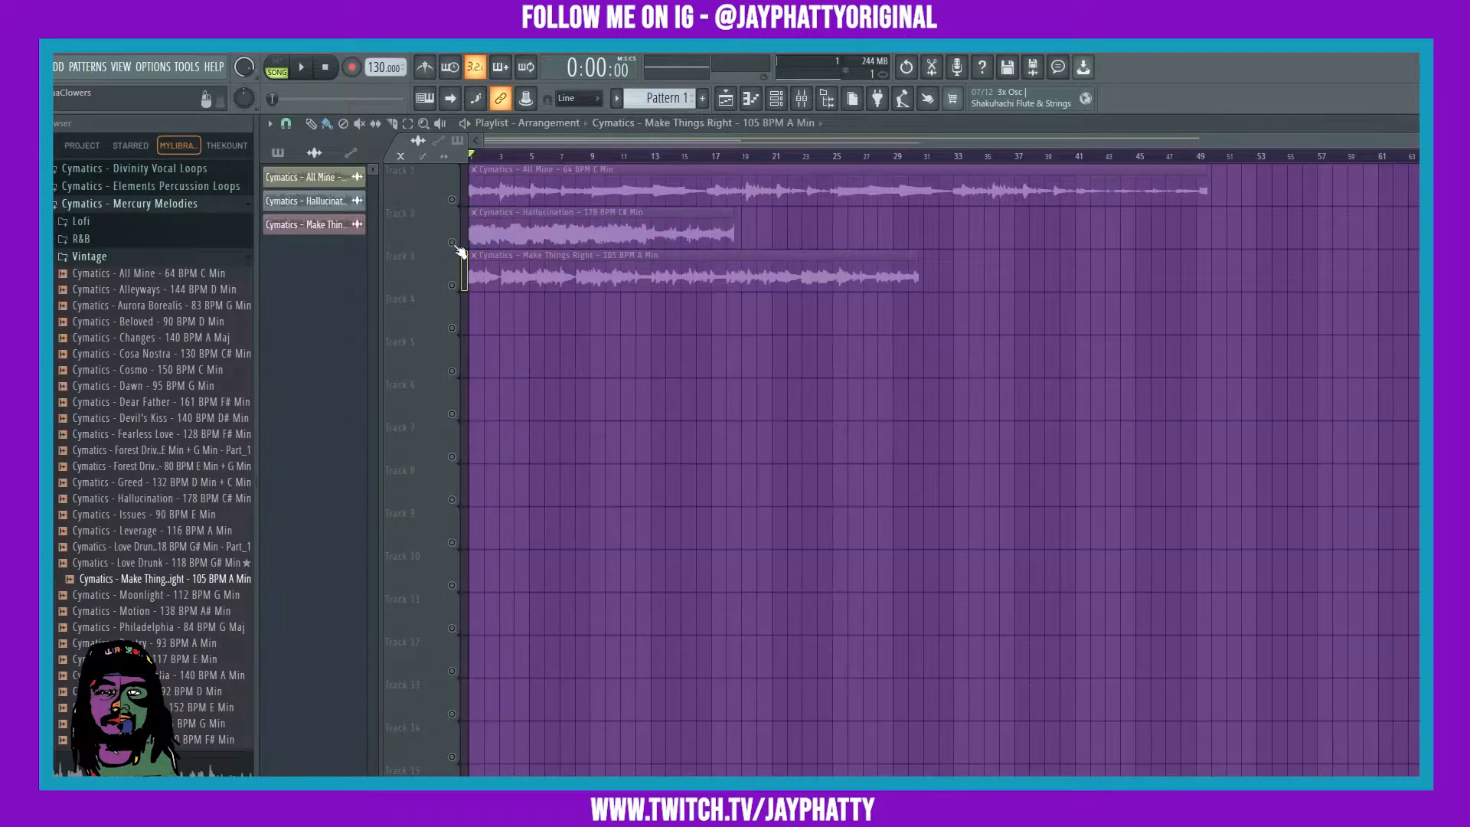
# Activate only Track 3, select Insert 3 and play the Make Things Right melody with its Vintage Chorus bypassed.
pyautogui.click(460, 253)
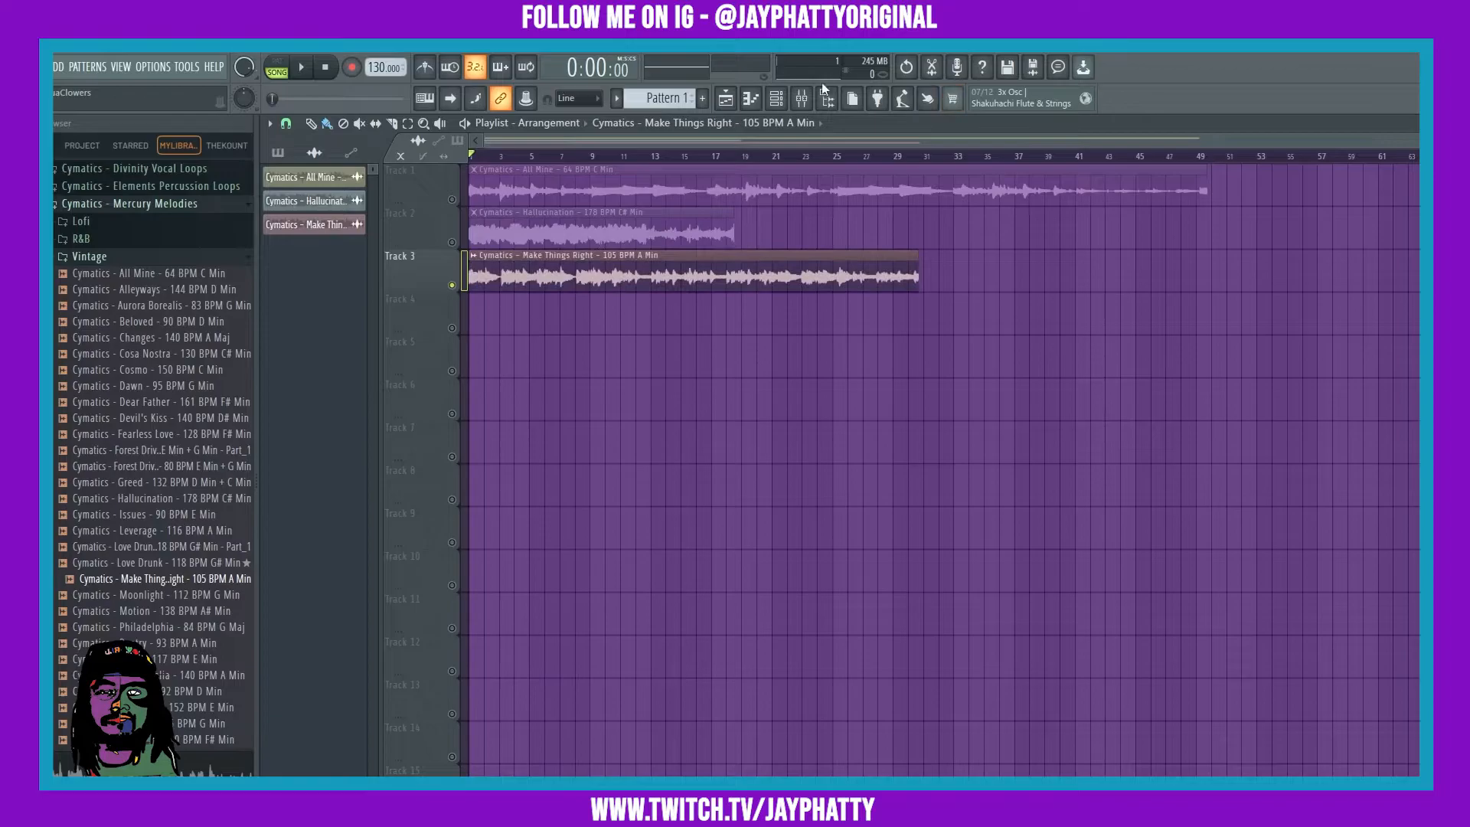
pyautogui.click(802, 98)
pyautogui.click(576, 491)
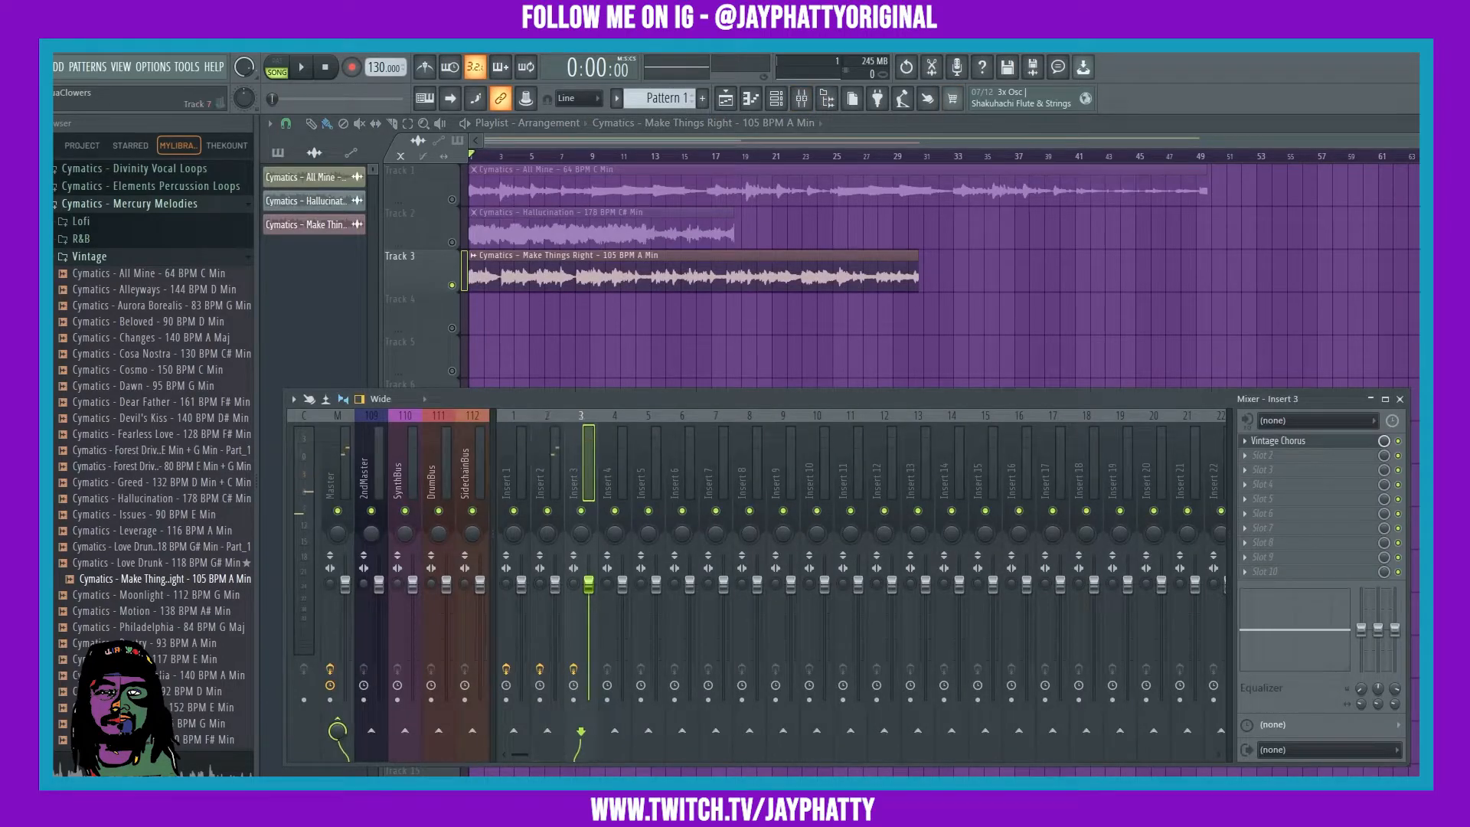
pyautogui.click(1398, 441)
pyautogui.press('space')
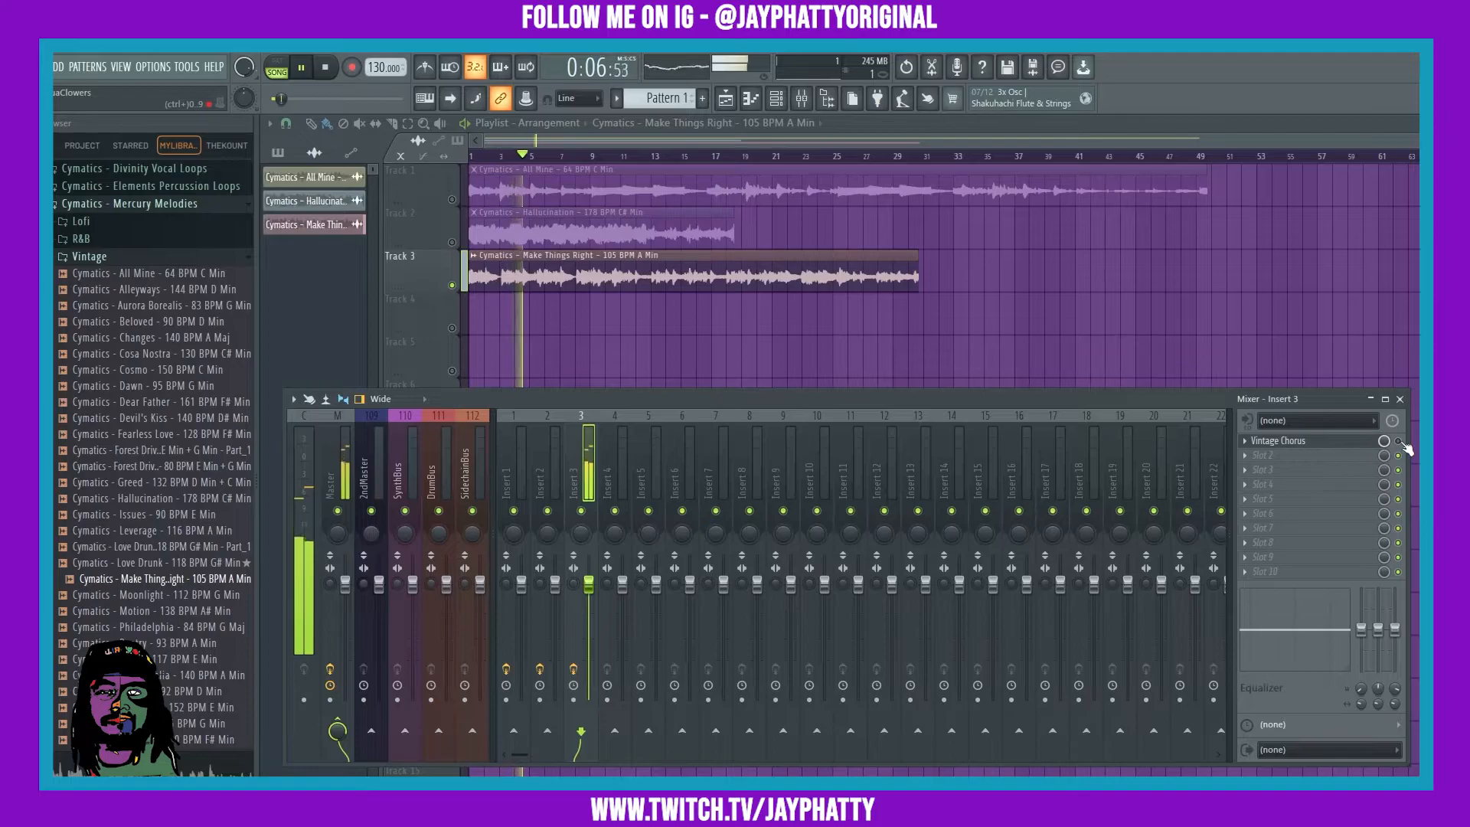
pyautogui.press('space')
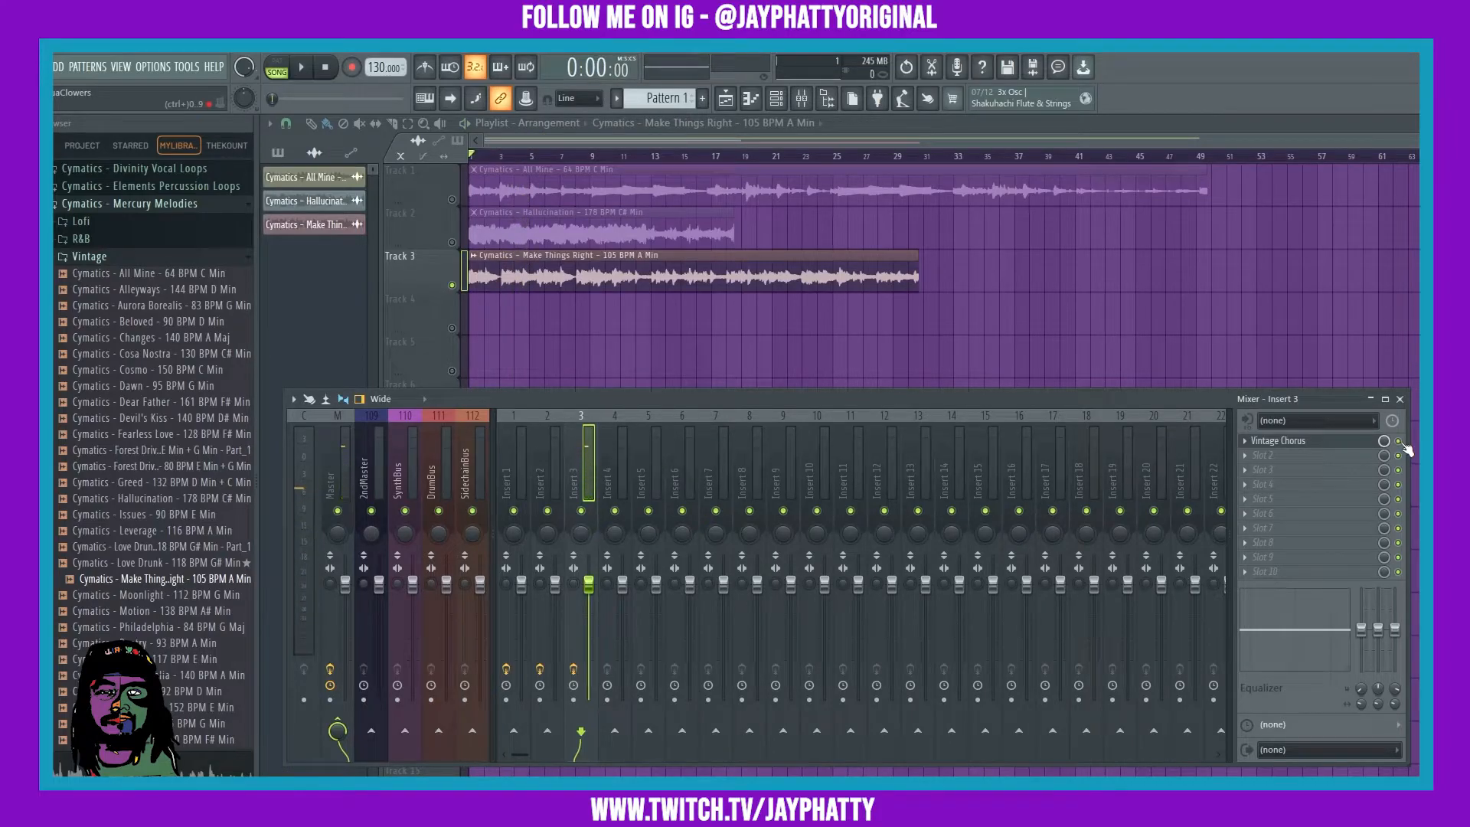
# Play Make Things Right through Insert 3's Vintage Chorus while trying different delay times and raising the modulation speed.
pyautogui.press('space')
pyautogui.click(1295, 442)
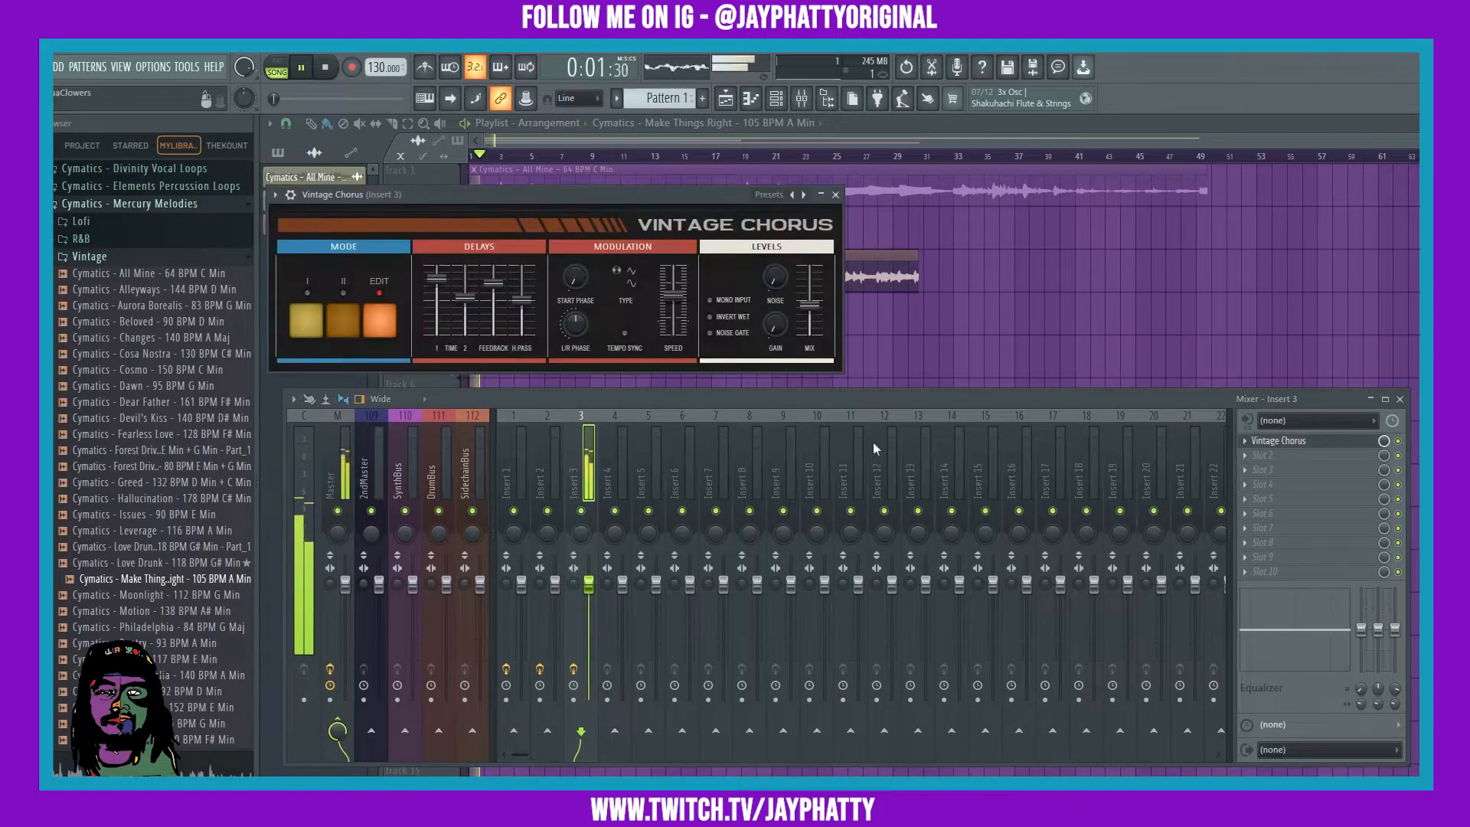
pyautogui.moveTo(465, 297); pyautogui.dragTo(465, 307)
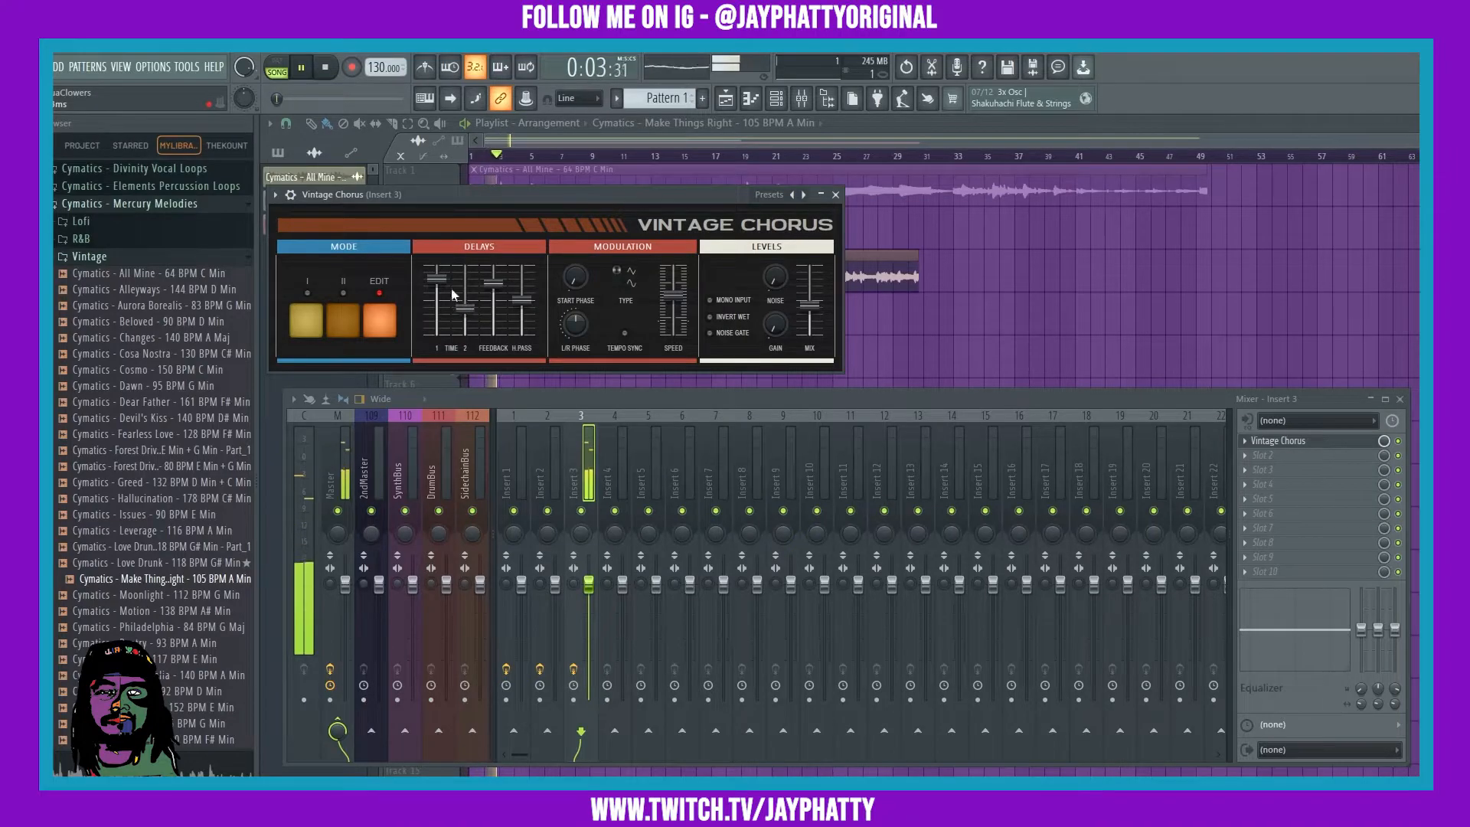
pyautogui.moveTo(676, 297); pyautogui.dragTo(677, 287)
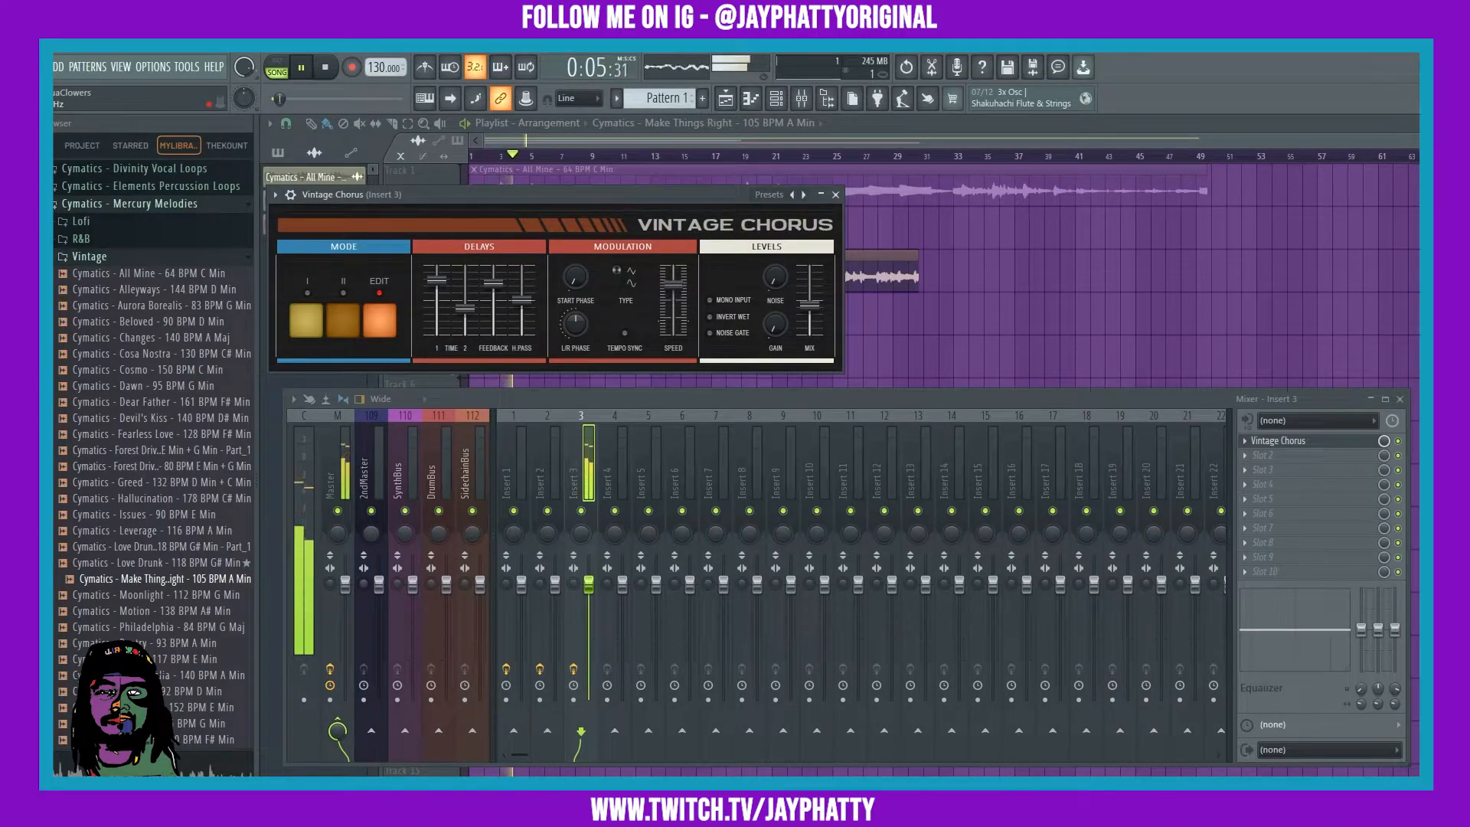
pyautogui.moveTo(437, 280); pyautogui.dragTo(436, 302)
pyautogui.press('space')
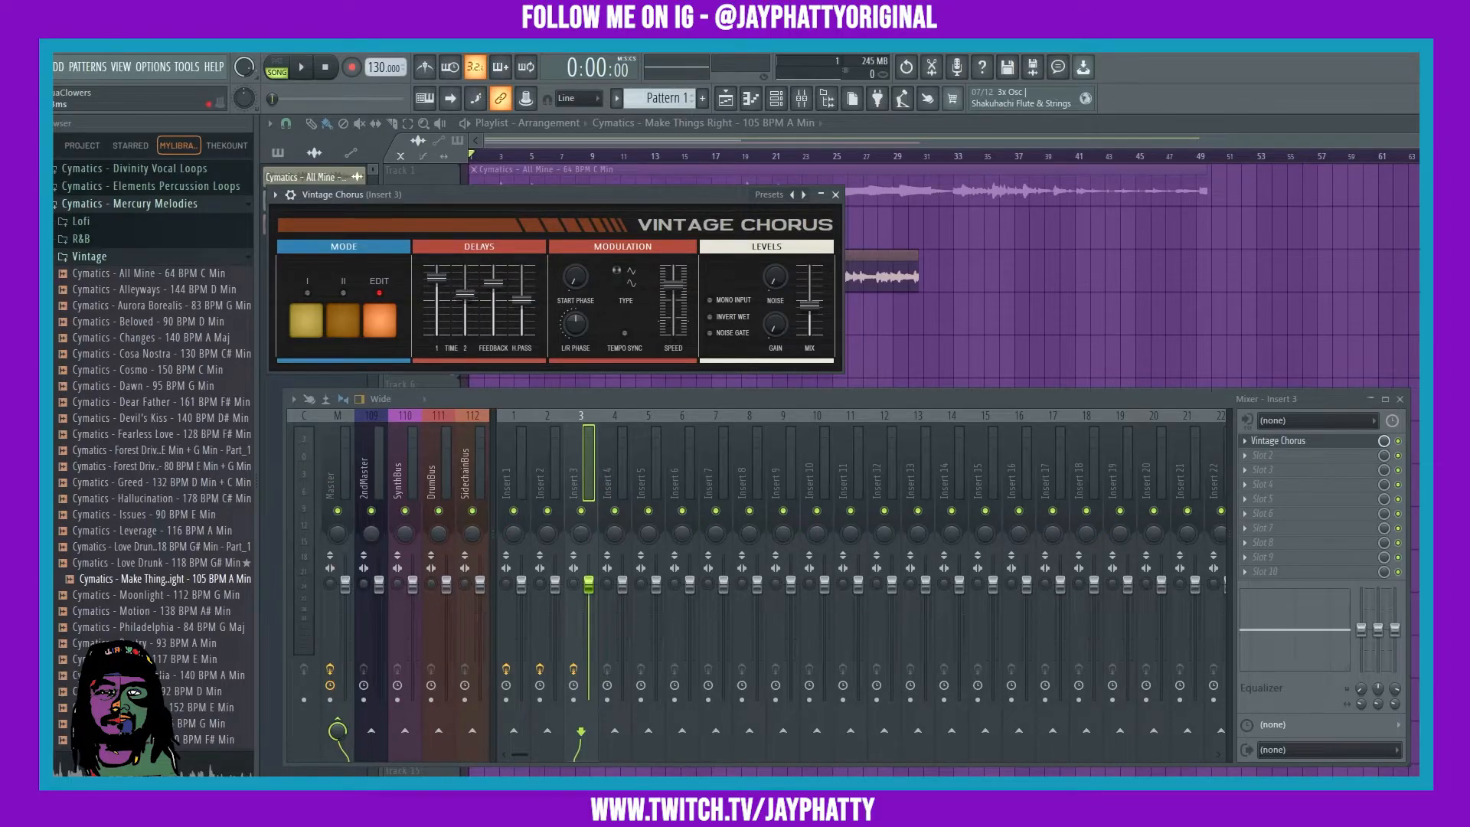
# During playback, lower Insert 3's chorus delay time 1 and feedback, raise its high-pass, and try different modulation speeds.
pyautogui.press('space')
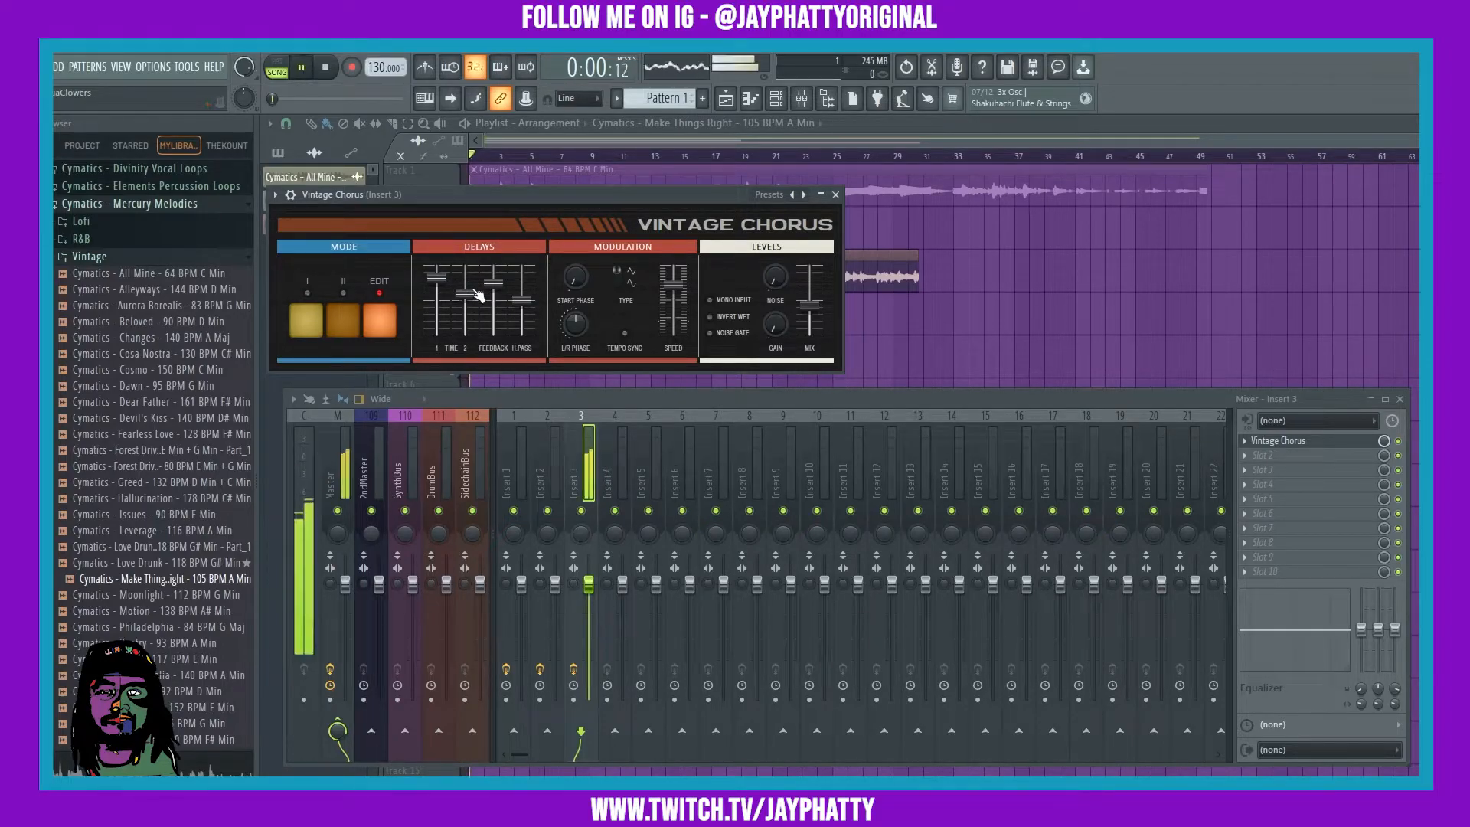
pyautogui.moveTo(465, 293); pyautogui.dragTo(522, 286)
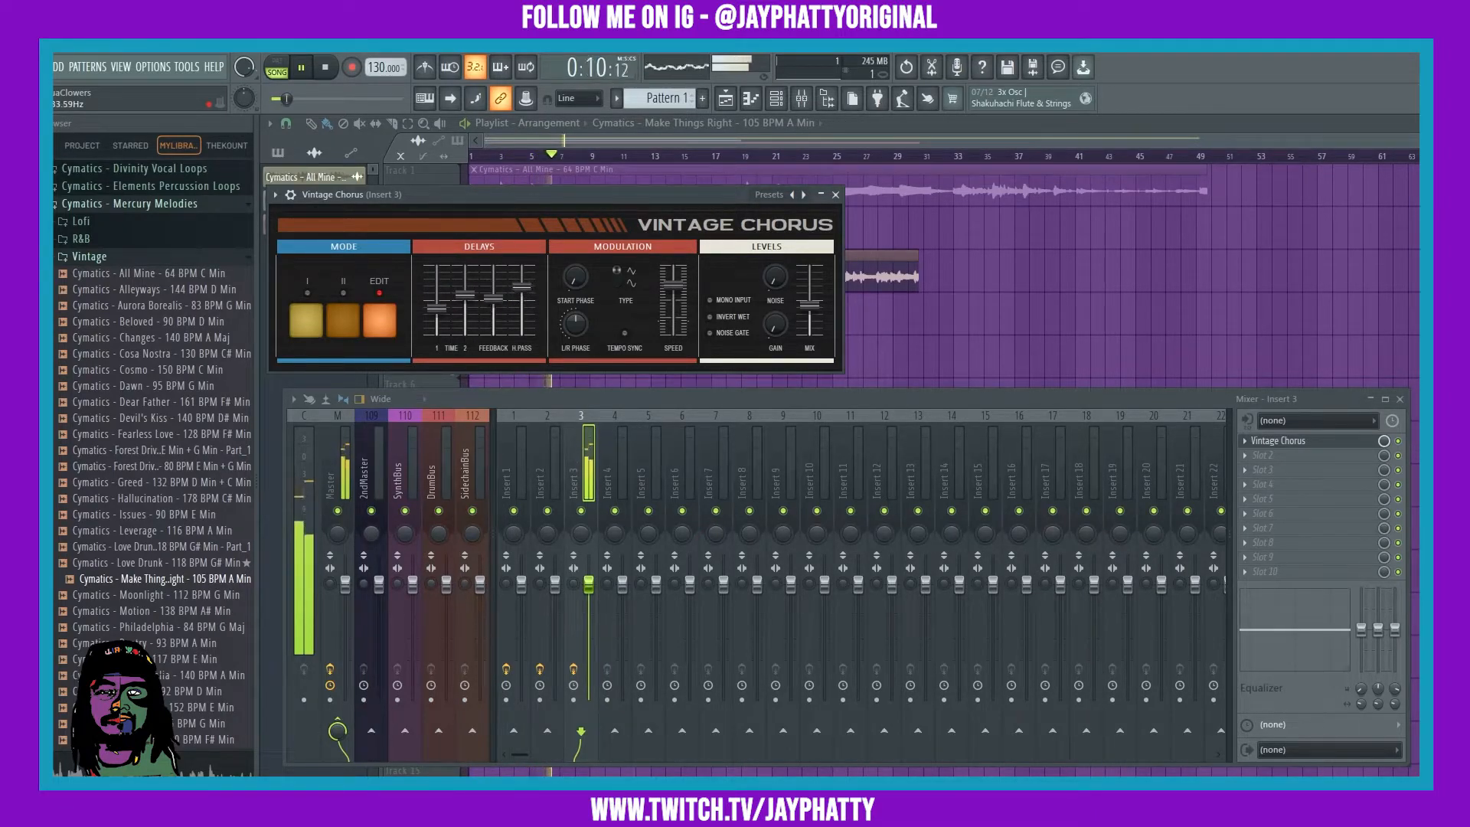
pyautogui.moveTo(673, 285); pyautogui.dragTo(675, 306)
pyautogui.press('space')
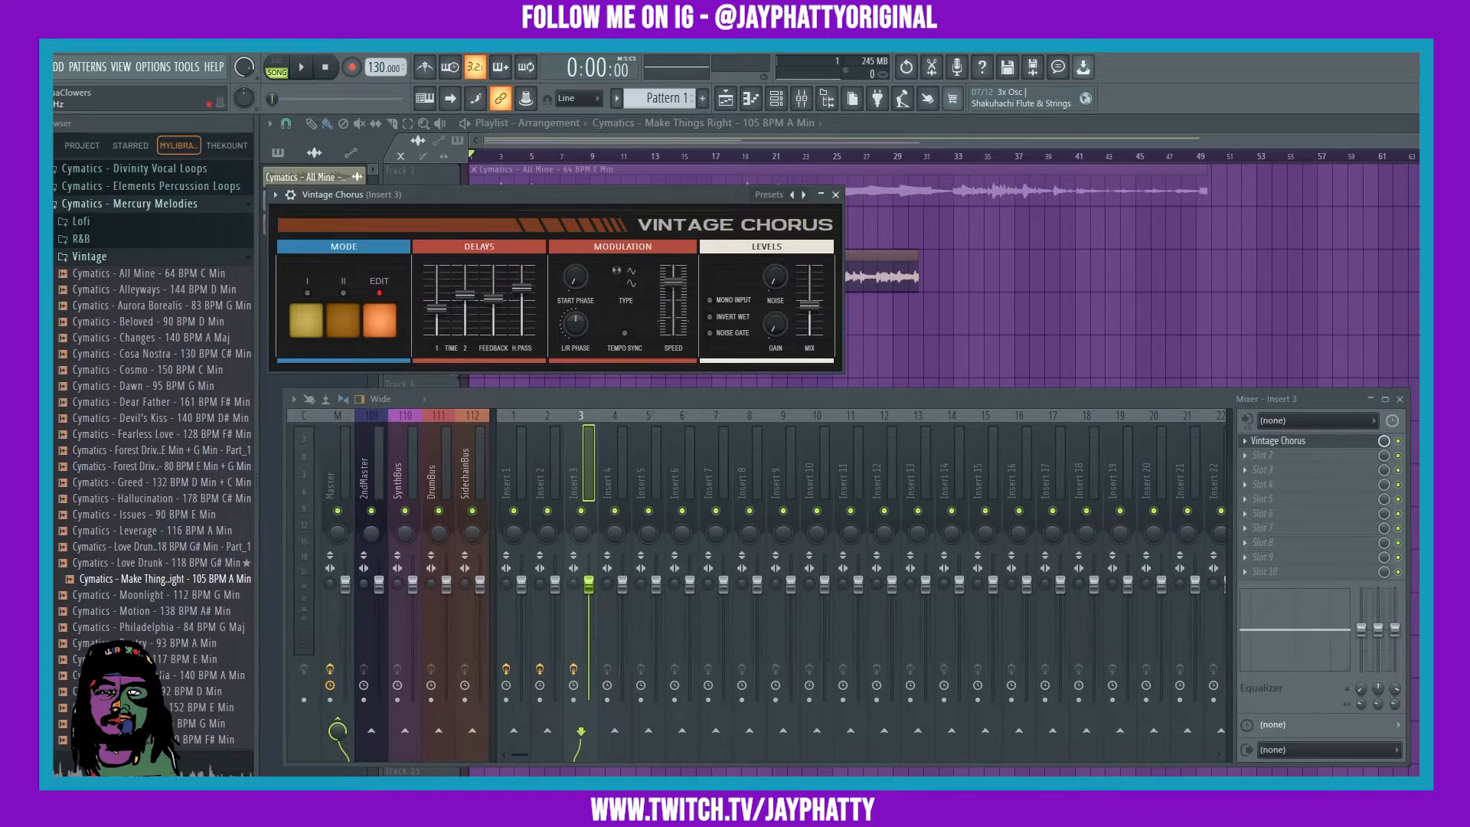
# Fine-tune the modulation speed of Insert 3's Vintage Chorus to a slightly lower setting during playback.
pyautogui.press('space')
pyautogui.moveTo(679, 321); pyautogui.dragTo(679, 288)
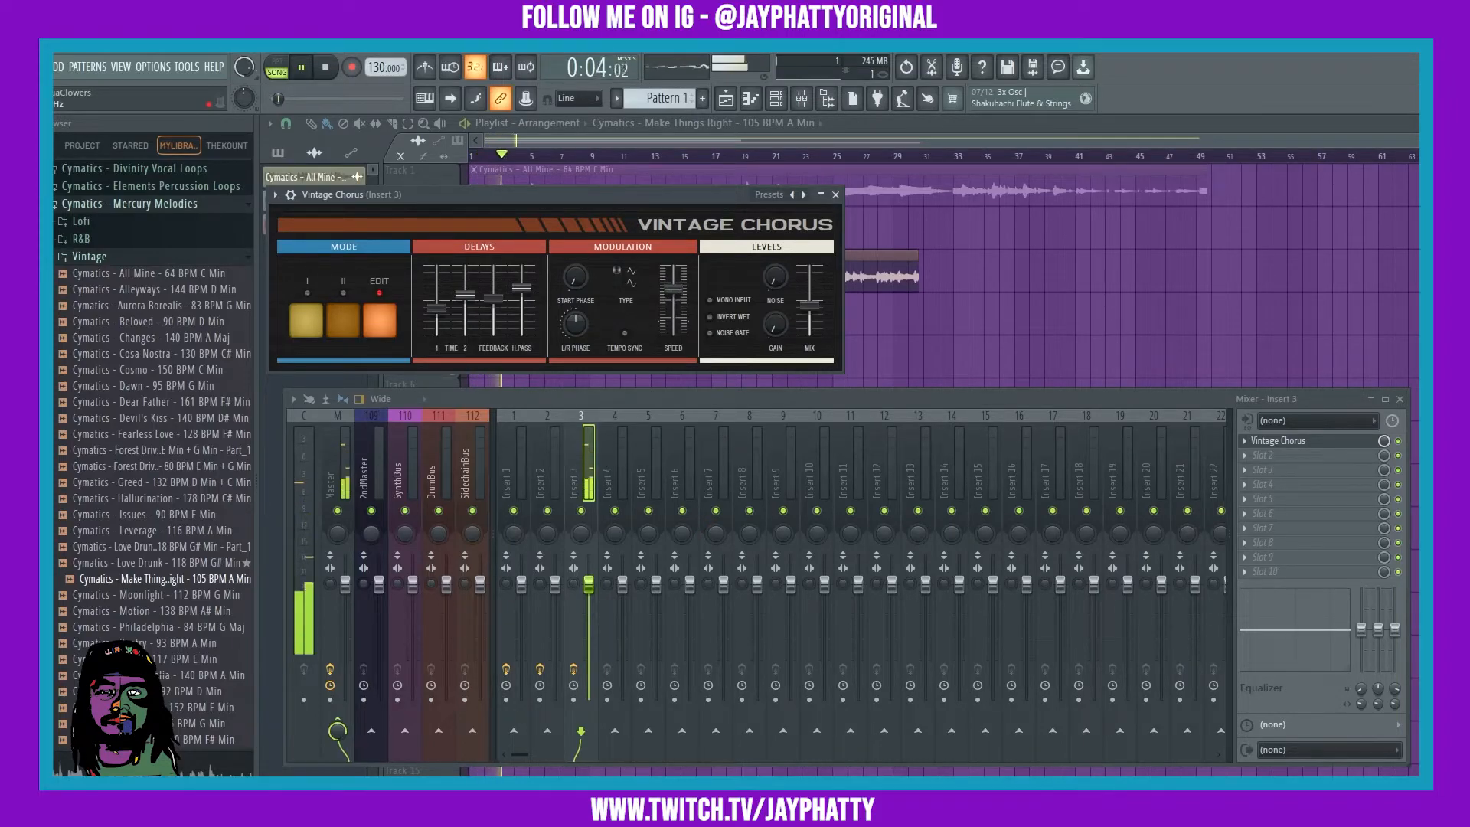
pyautogui.moveTo(679, 288); pyautogui.dragTo(679, 301)
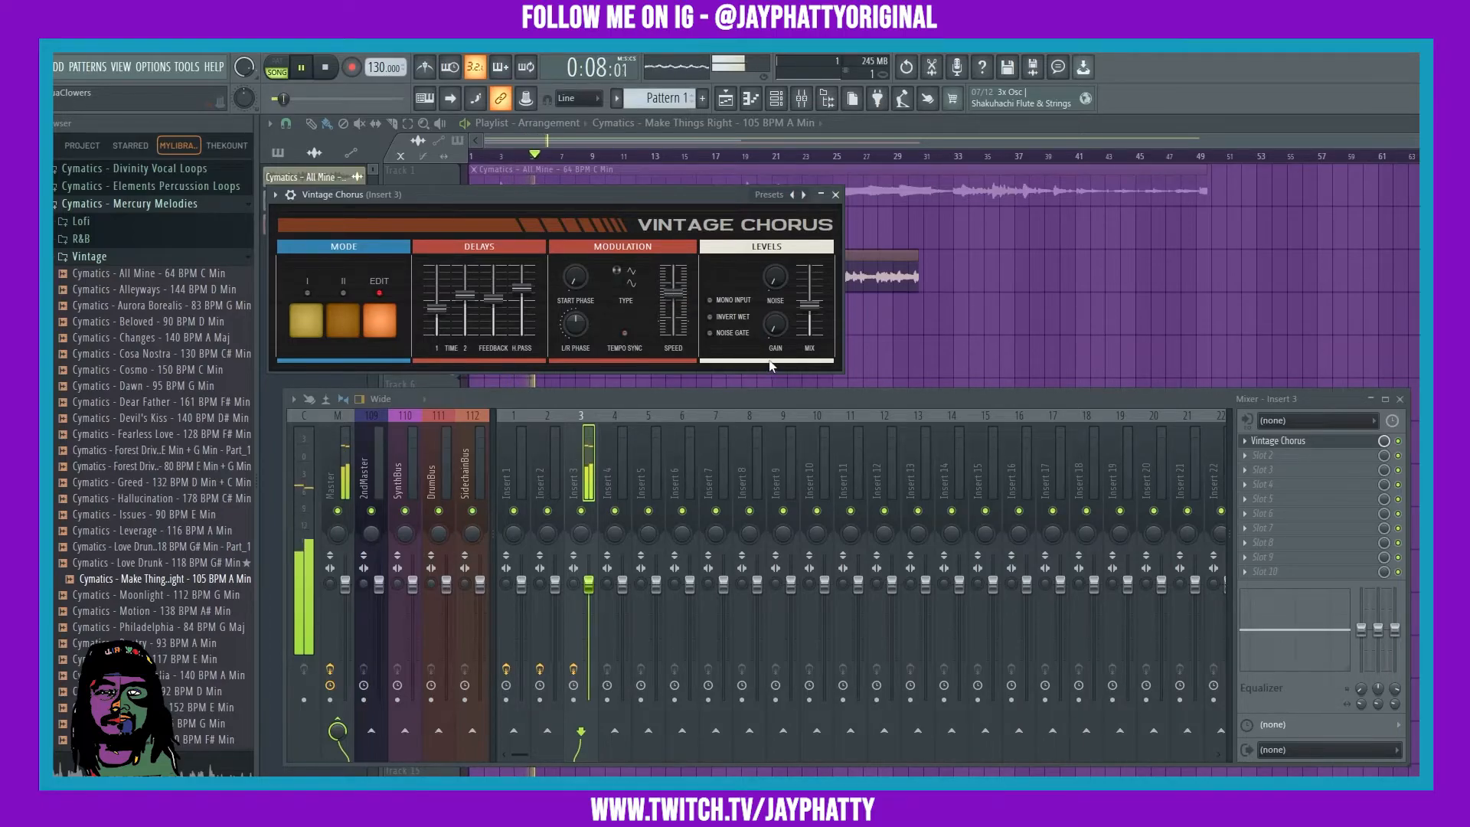
pyautogui.press('space')
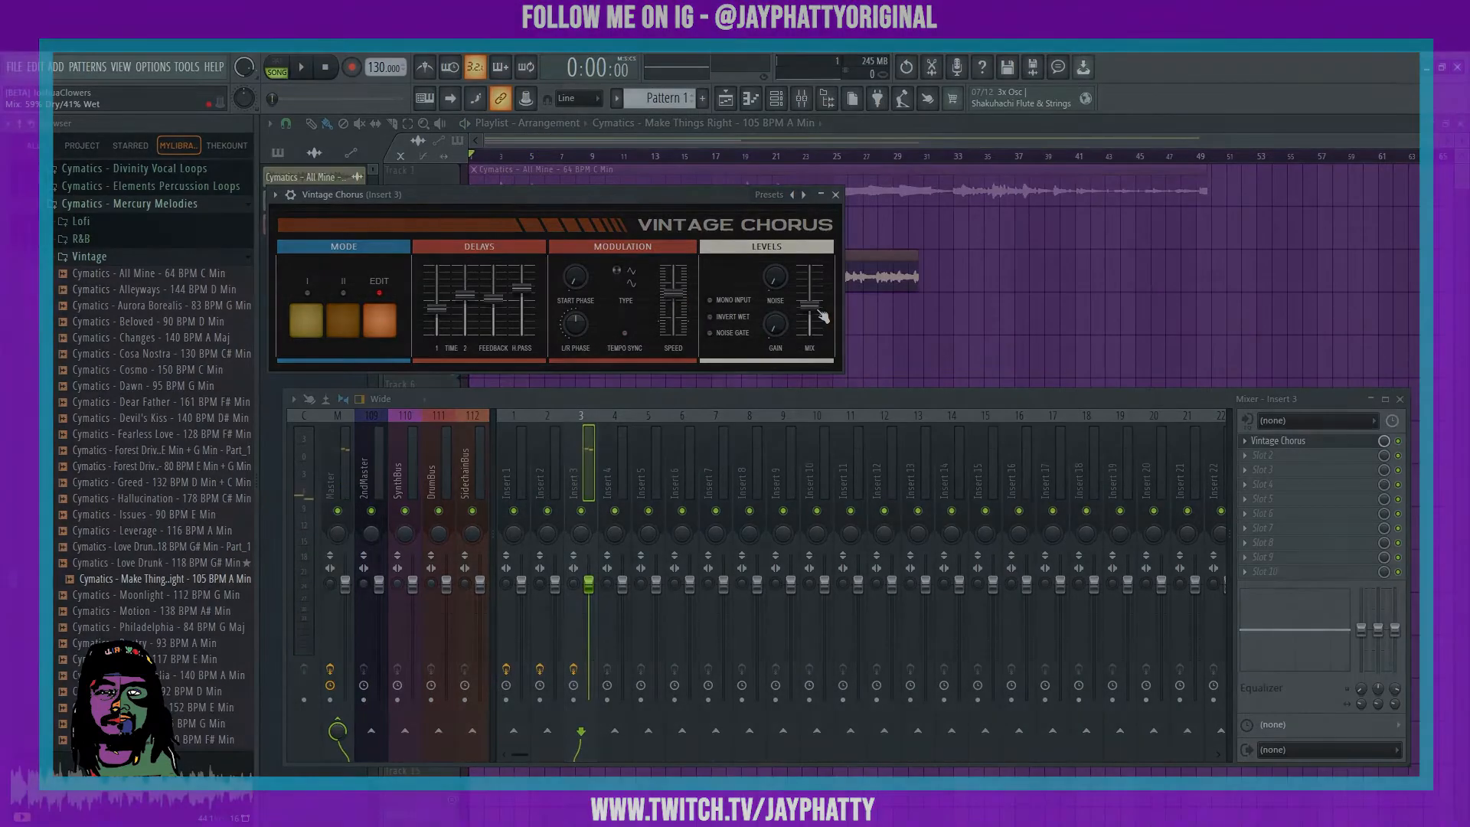